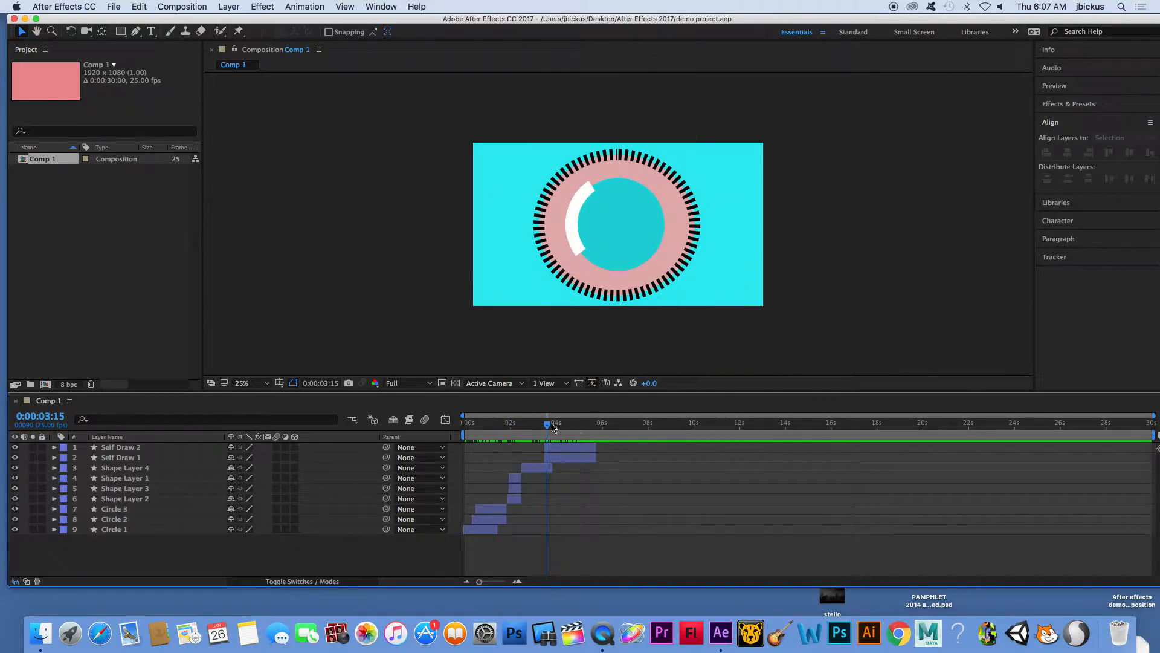
- At 0:00:05:19, draw a large circle nearly as tall as the composition on a new shape layer
{"action": "left_click_drag", "start_coordinate": [552, 428], "coordinate": [598, 430]}
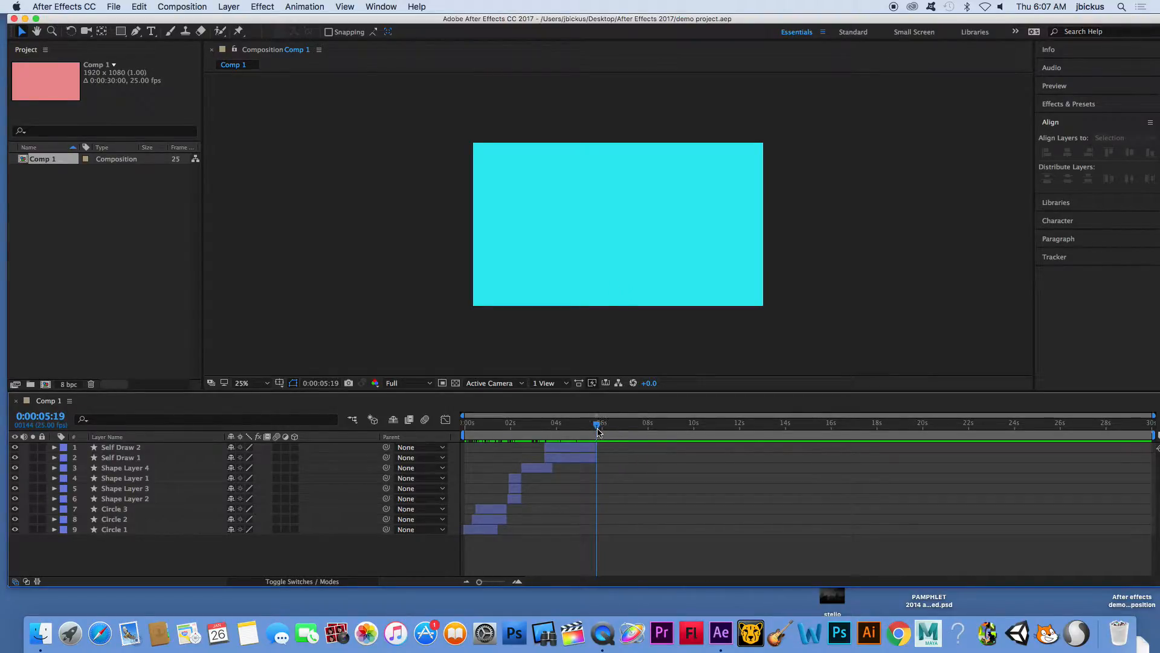
{"action": "left_click", "coordinate": [124, 33]}
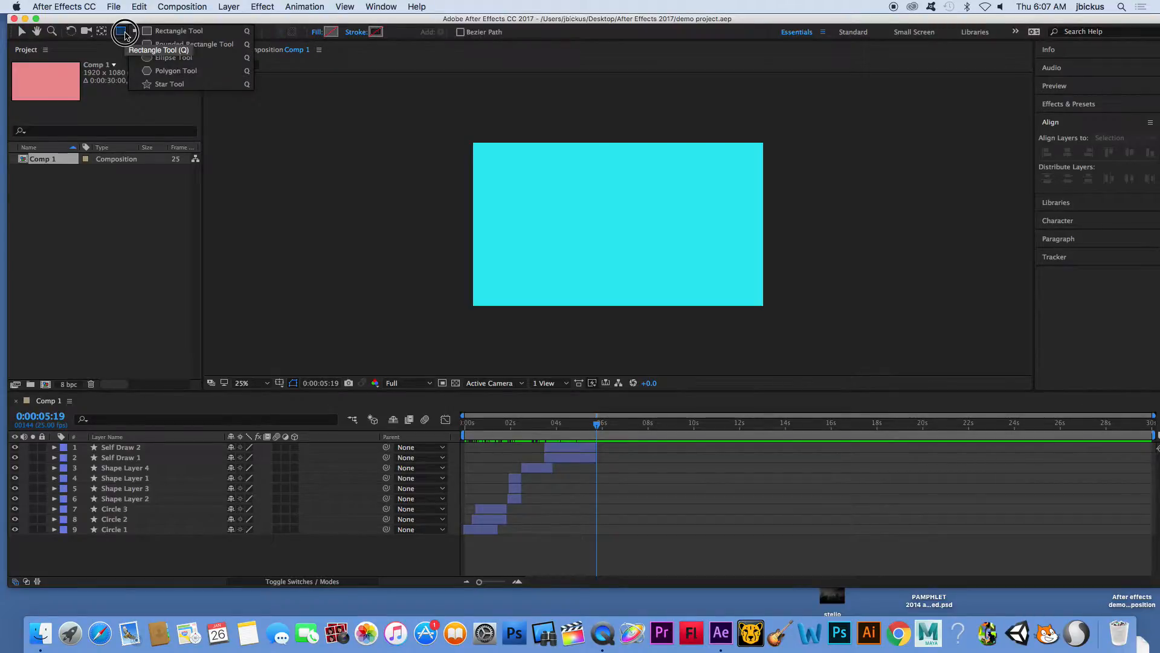
{"action": "left_click_drag", "start_coordinate": [124, 34], "coordinate": [161, 63]}
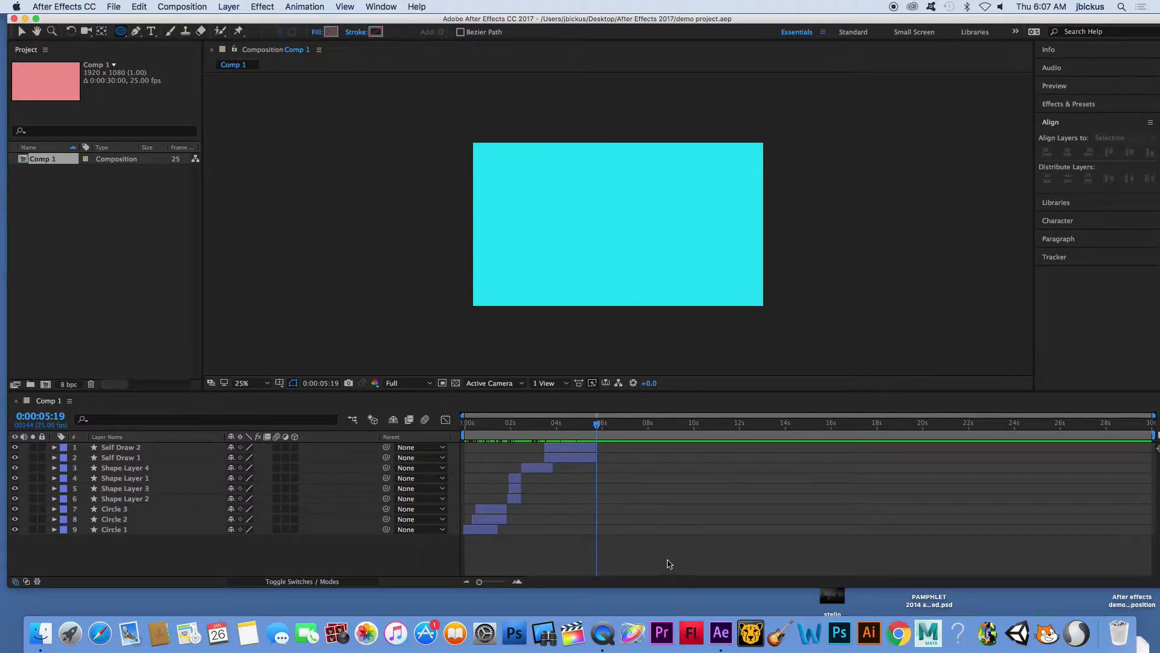
{"action": "mouse_move", "coordinate": [558, 147]}
{"action": "left_mouse_down"}
{"action": "mouse_move", "coordinate": [670, 274]}
{"action": "mouse_move", "coordinate": [707, 283]}
{"action": "mouse_move", "coordinate": [718, 308]}
{"action": "left_mouse_up"}
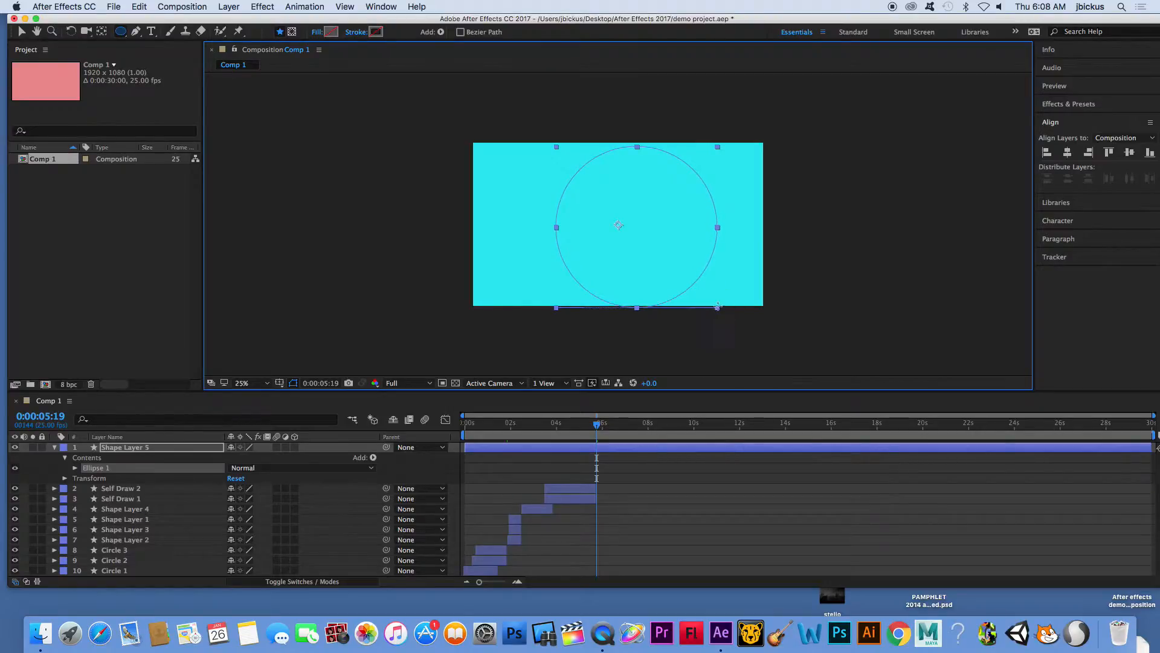
- Set the circle's fill to orange and its stroke to off-white F8EEEE
{"action": "left_click", "coordinate": [331, 32]}
{"action": "left_click_drag", "start_coordinate": [719, 284], "coordinate": [716, 341]}
{"action": "left_click", "coordinate": [634, 218]}
{"action": "left_click_drag", "start_coordinate": [635, 218], "coordinate": [634, 197]}
{"action": "left_click", "coordinate": [796, 200]}
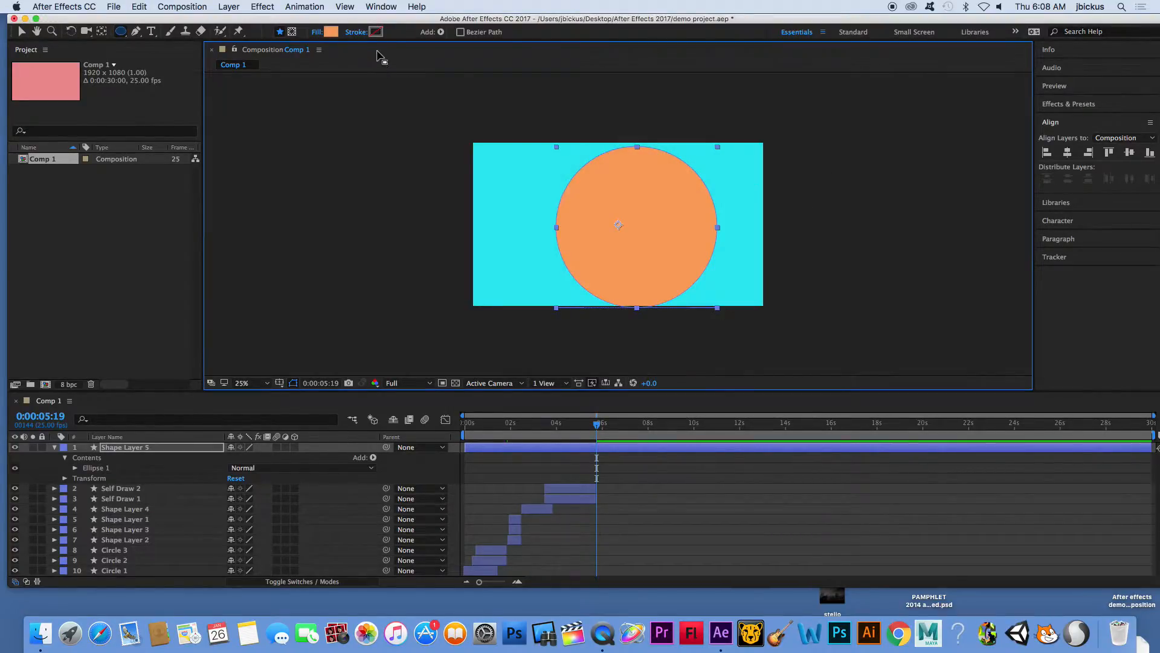
{"action": "left_click", "coordinate": [376, 32]}
{"action": "left_click", "coordinate": [547, 203]}
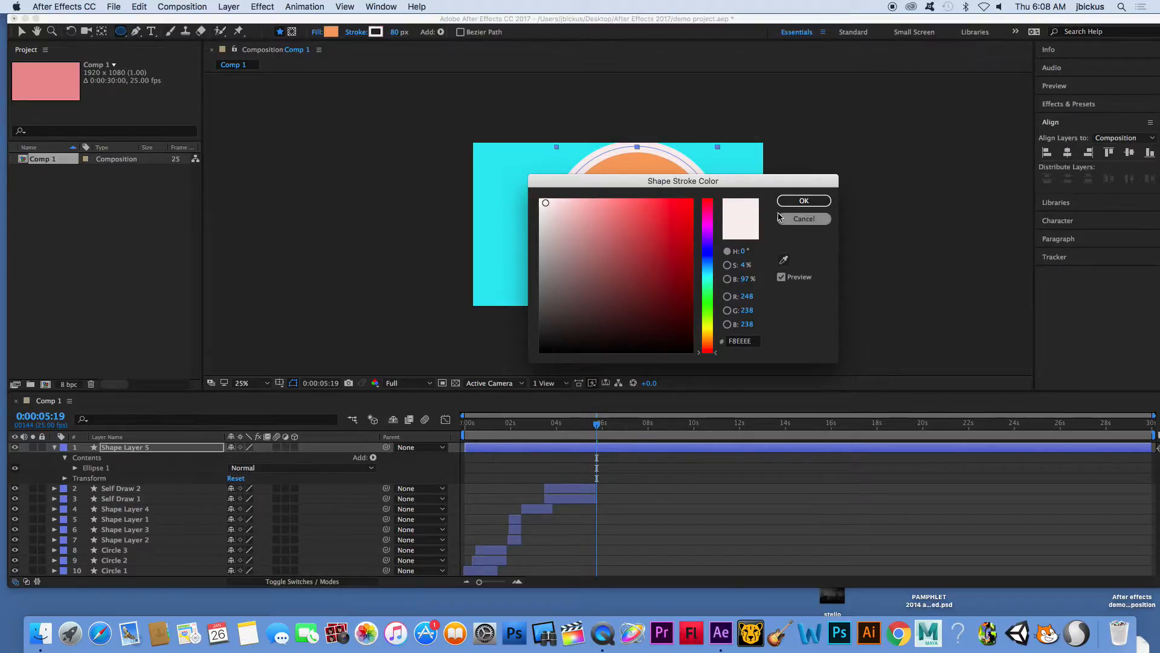
{"action": "left_click", "coordinate": [803, 200]}
- Align the circle to the horizontal and vertical centre of the composition
{"action": "left_click", "coordinate": [22, 32]}
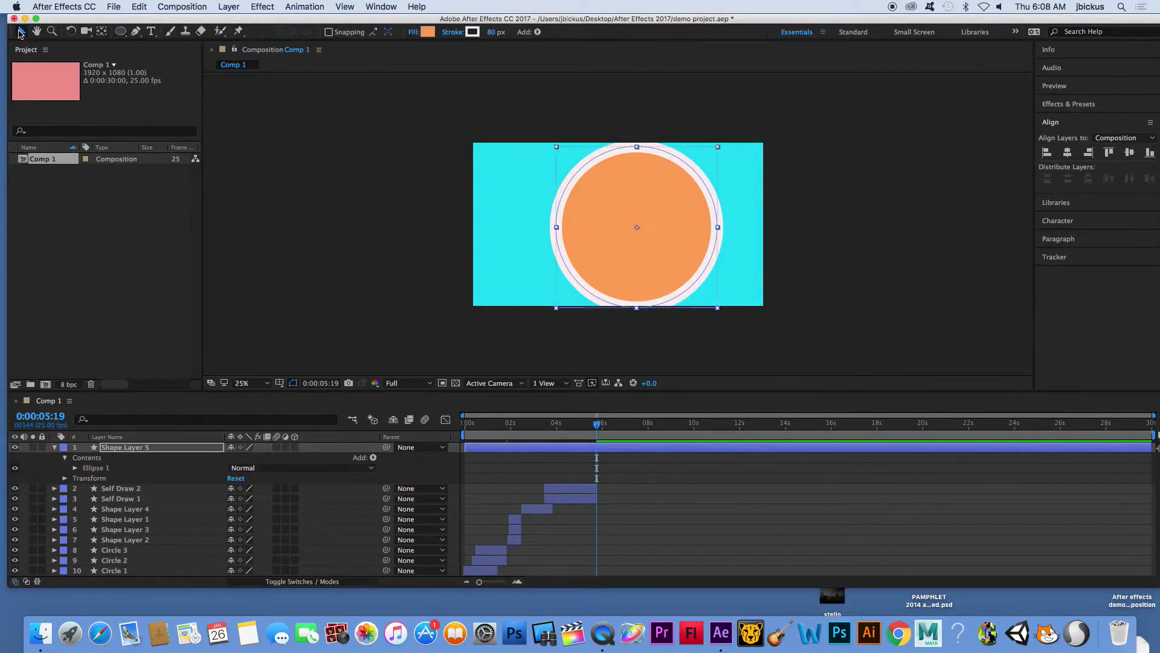
{"action": "left_click", "coordinate": [1068, 154]}
{"action": "left_click", "coordinate": [1130, 153]}
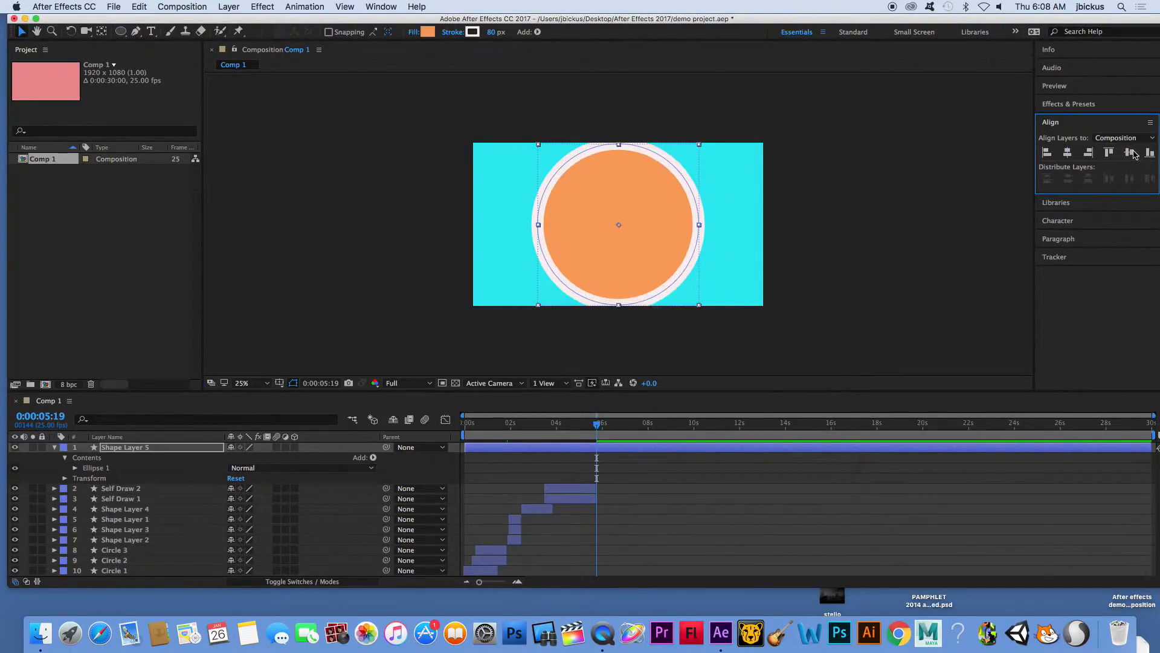
{"action": "left_click", "coordinate": [668, 209]}
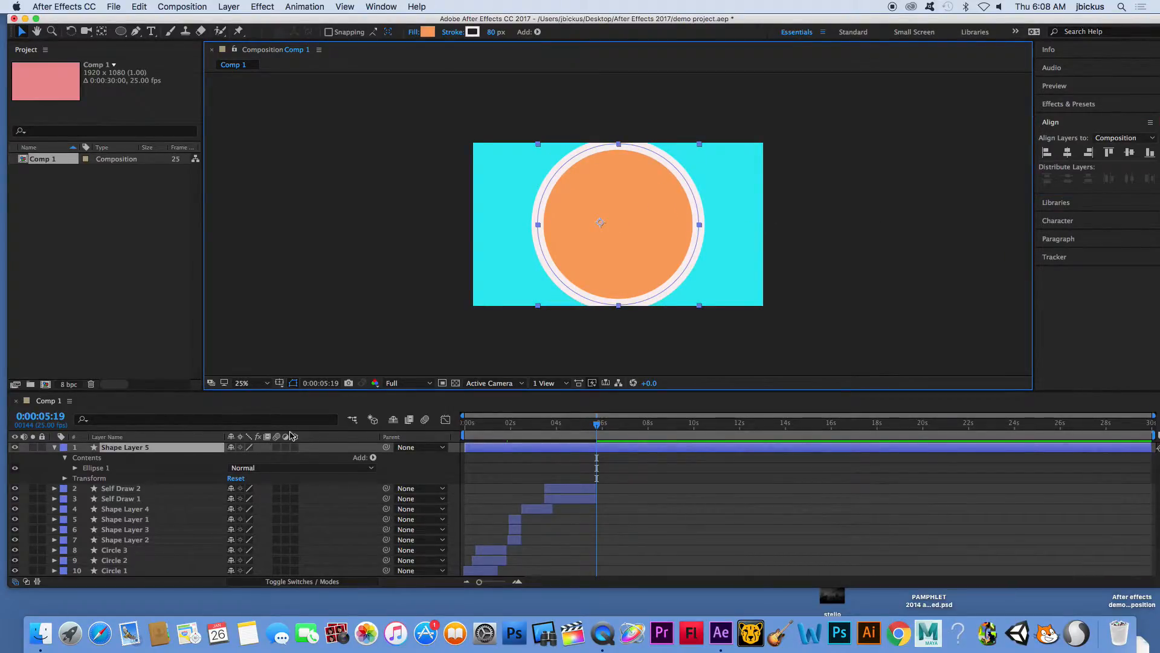
- Shorten the circle's layer so it runs from 0:00:05:19 to about 8.5 seconds, and duplicate it
{"action": "left_click_drag", "start_coordinate": [1157, 447], "coordinate": [623, 452]}
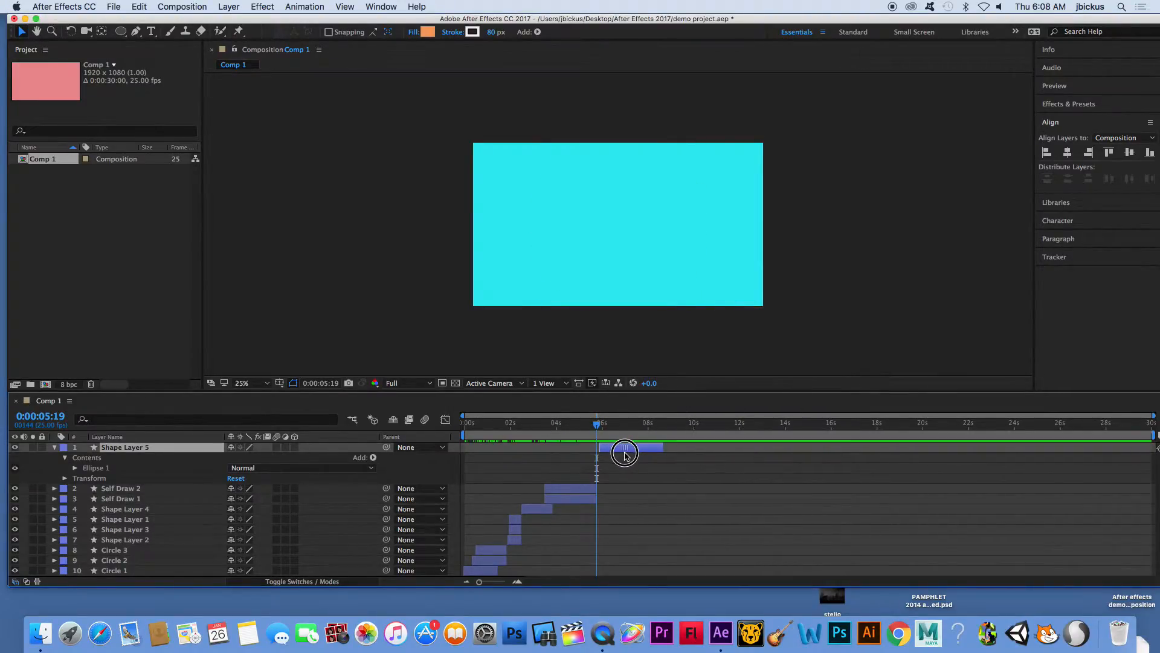
{"action": "mouse_move", "coordinate": [480, 584]}
{"action": "left_mouse_down"}
{"action": "mouse_move", "coordinate": [506, 586]}
{"action": "mouse_move", "coordinate": [495, 585]}
{"action": "left_mouse_up"}
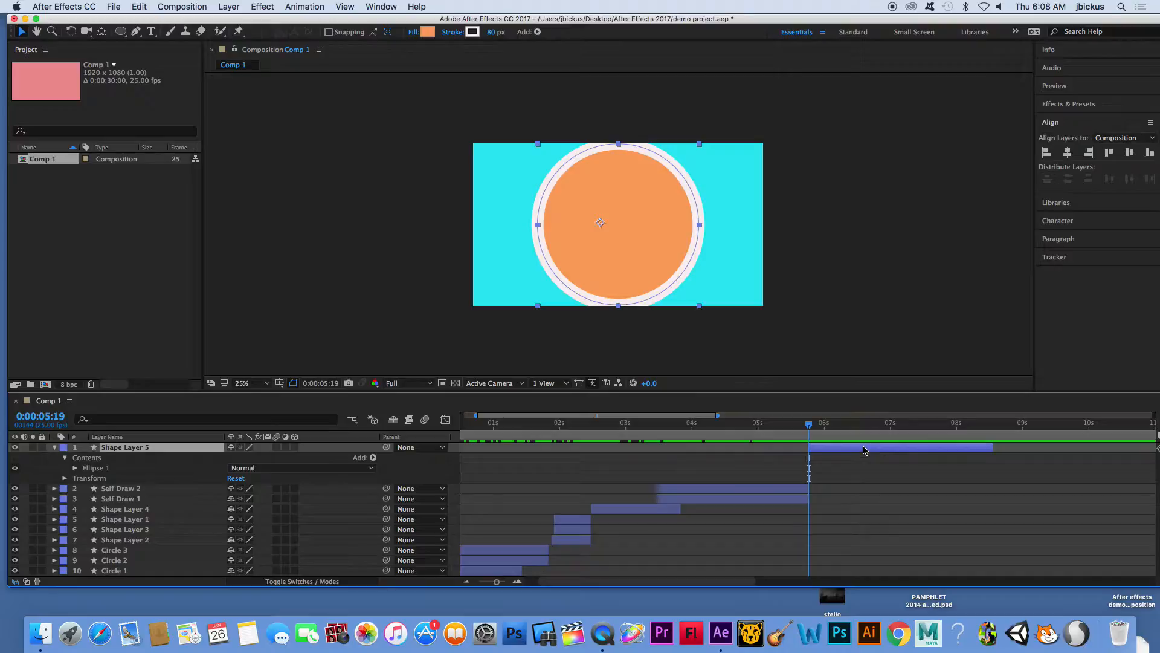
{"action": "key", "text": "super+d"}
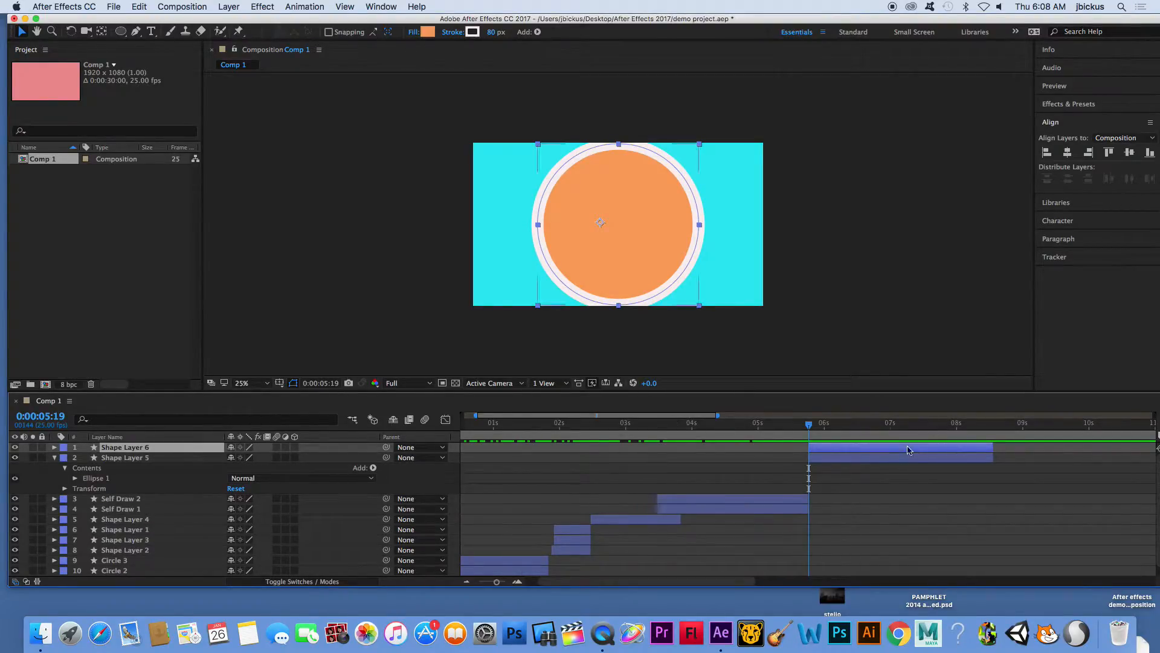
- Search the effects and presets for "ven"
{"action": "left_click", "coordinate": [1075, 105]}
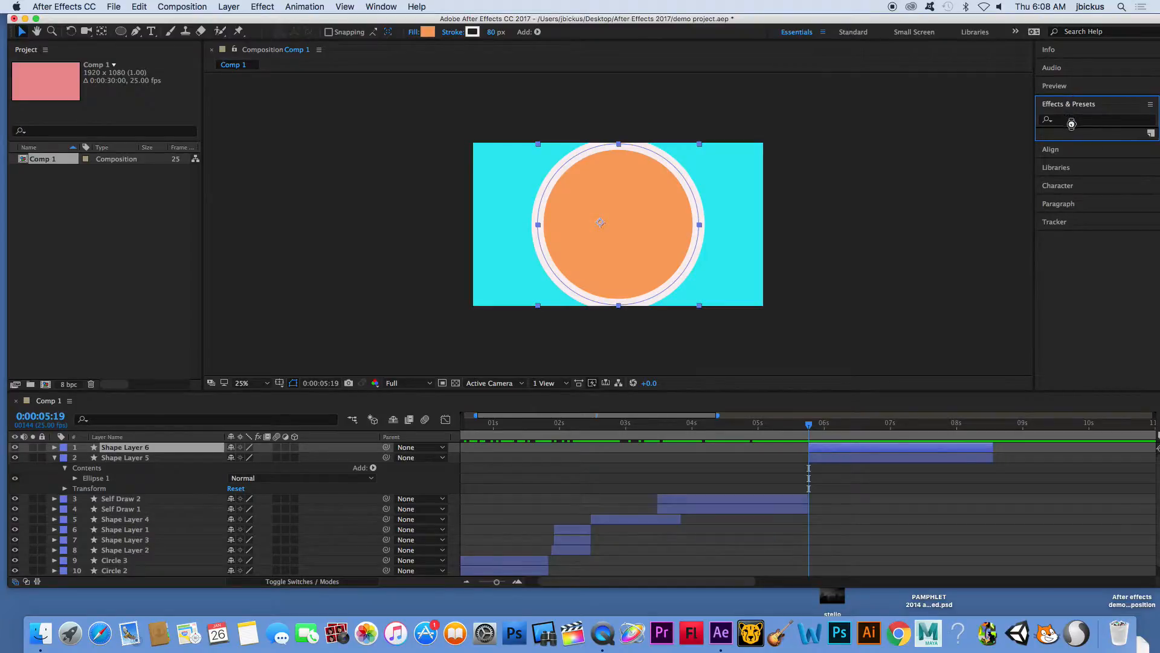
{"action": "left_click", "coordinate": [1073, 121]}
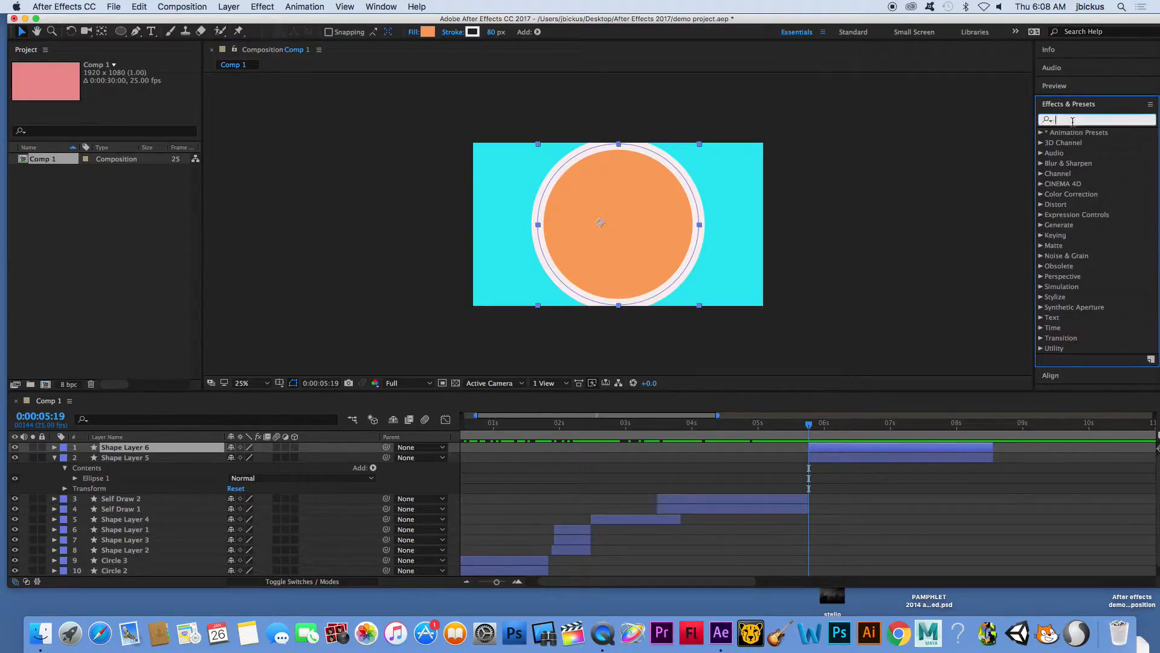
{"action": "type", "text": "ven"}
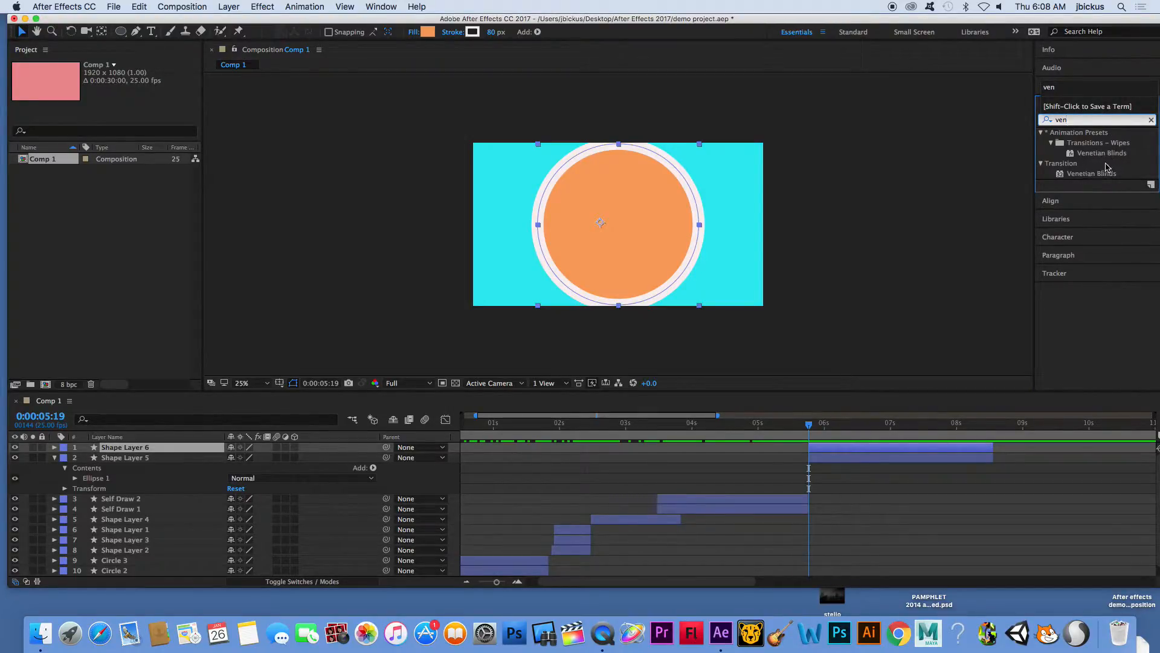
{"action": "left_click_drag", "start_coordinate": [1102, 159], "coordinate": [875, 450]}
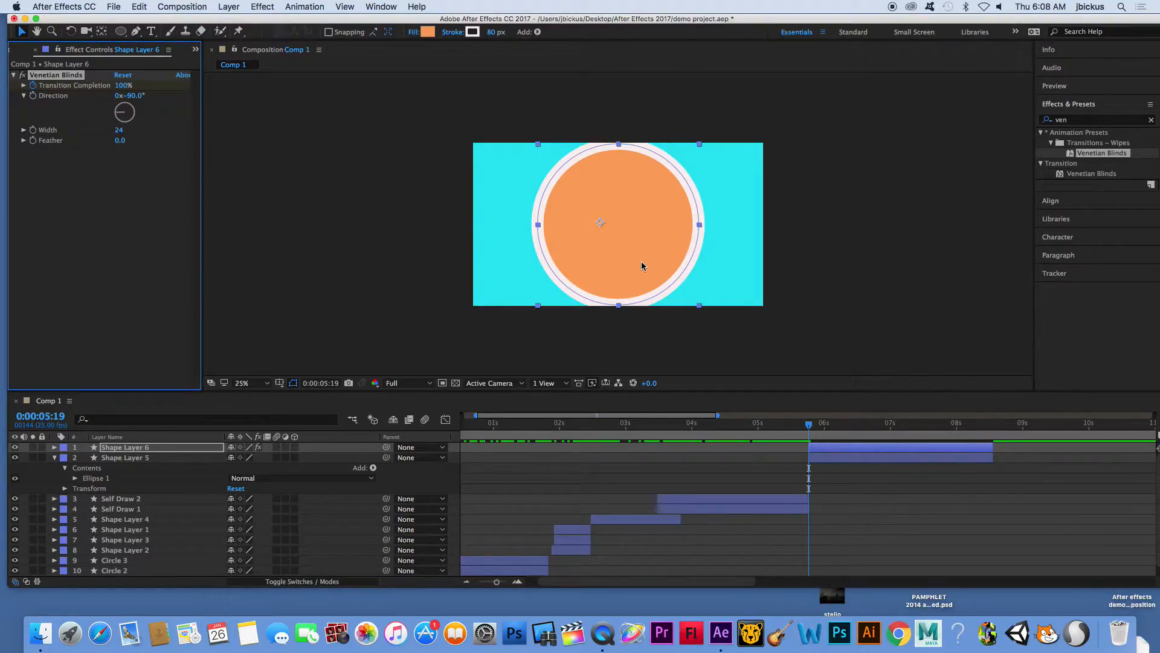
{"action": "left_click", "coordinate": [25, 86]}
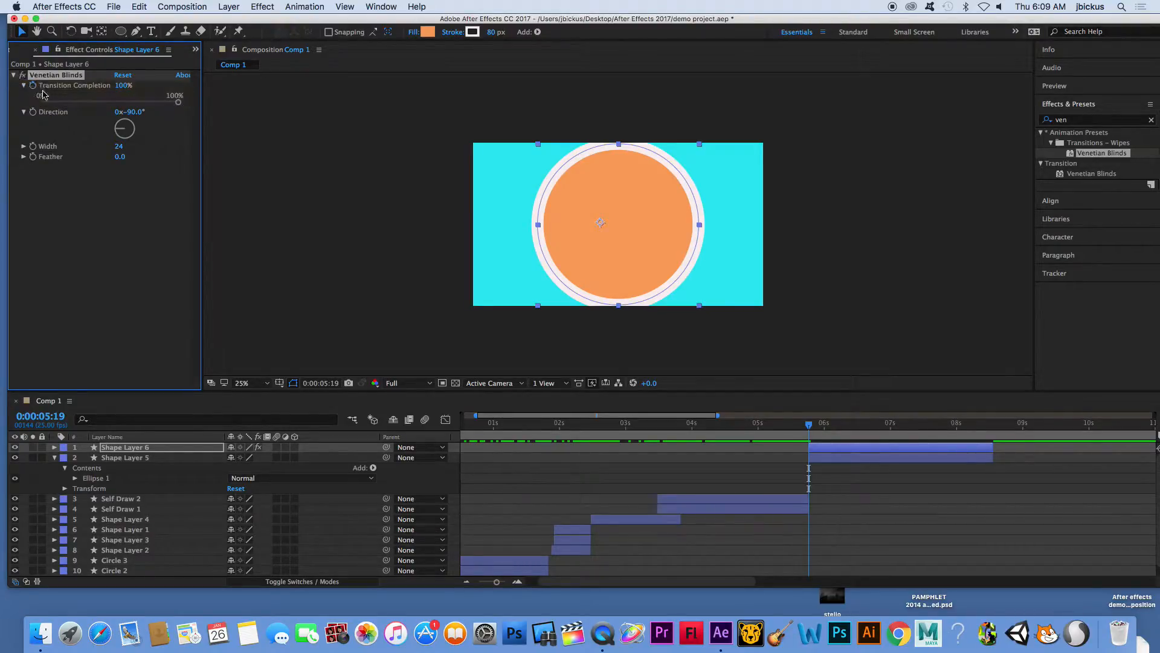
{"action": "left_click", "coordinate": [1083, 176]}
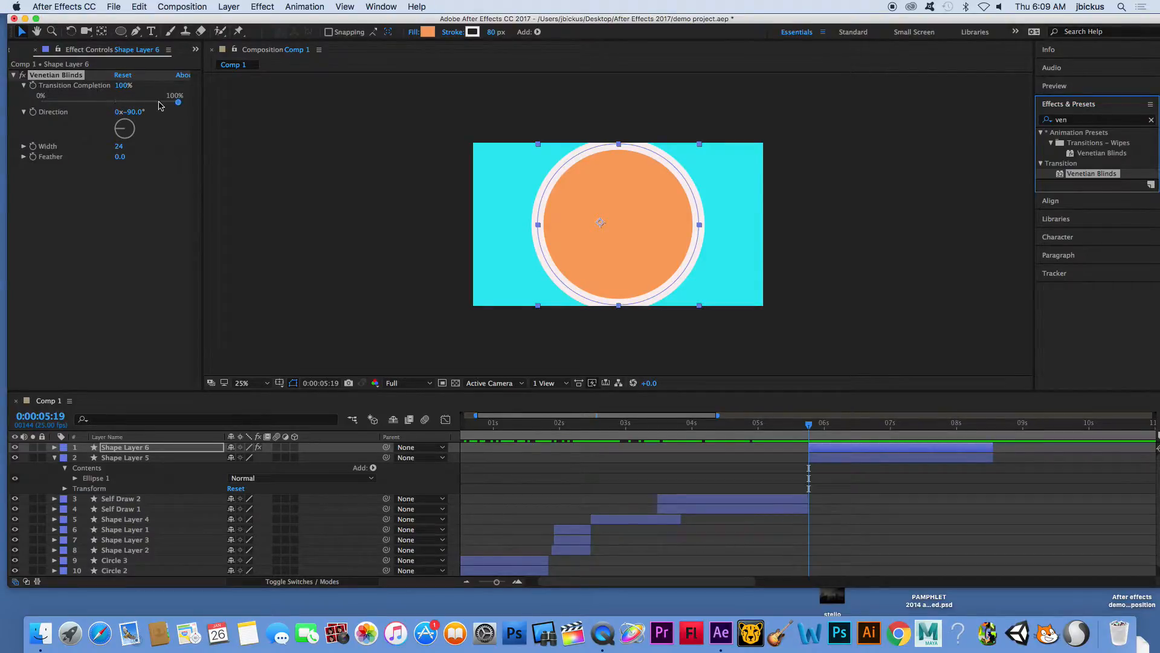
{"action": "left_click_drag", "start_coordinate": [179, 102], "coordinate": [101, 104]}
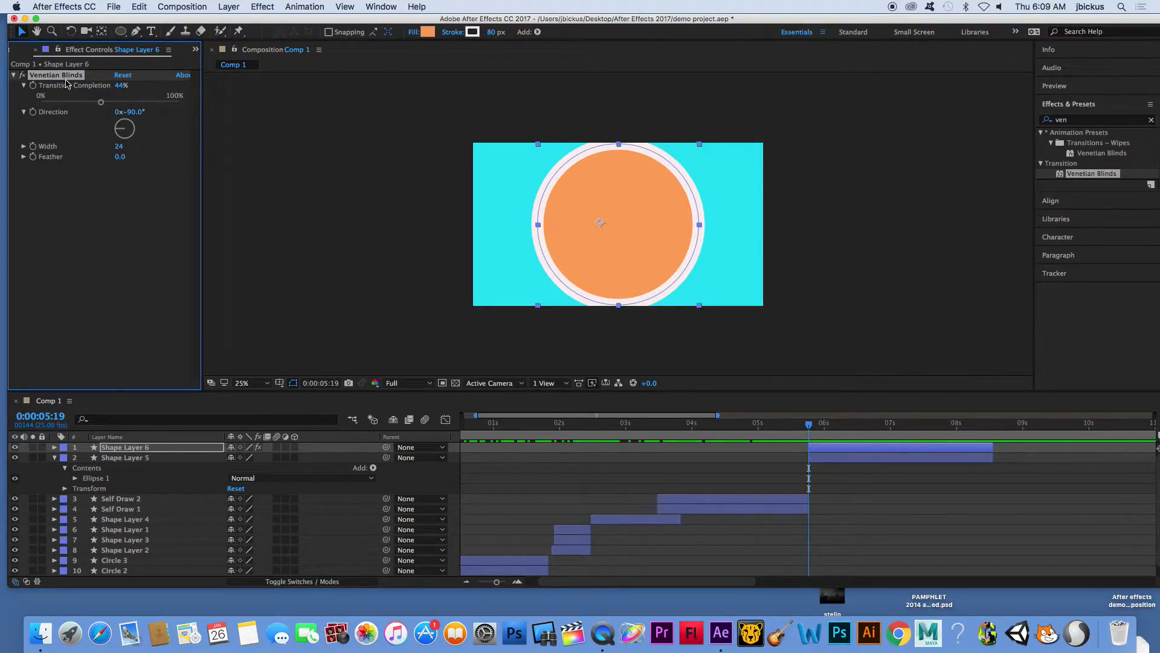
{"action": "scroll", "coordinate": [71, 445], "scroll_direction": "down", "scroll_amount": 1}
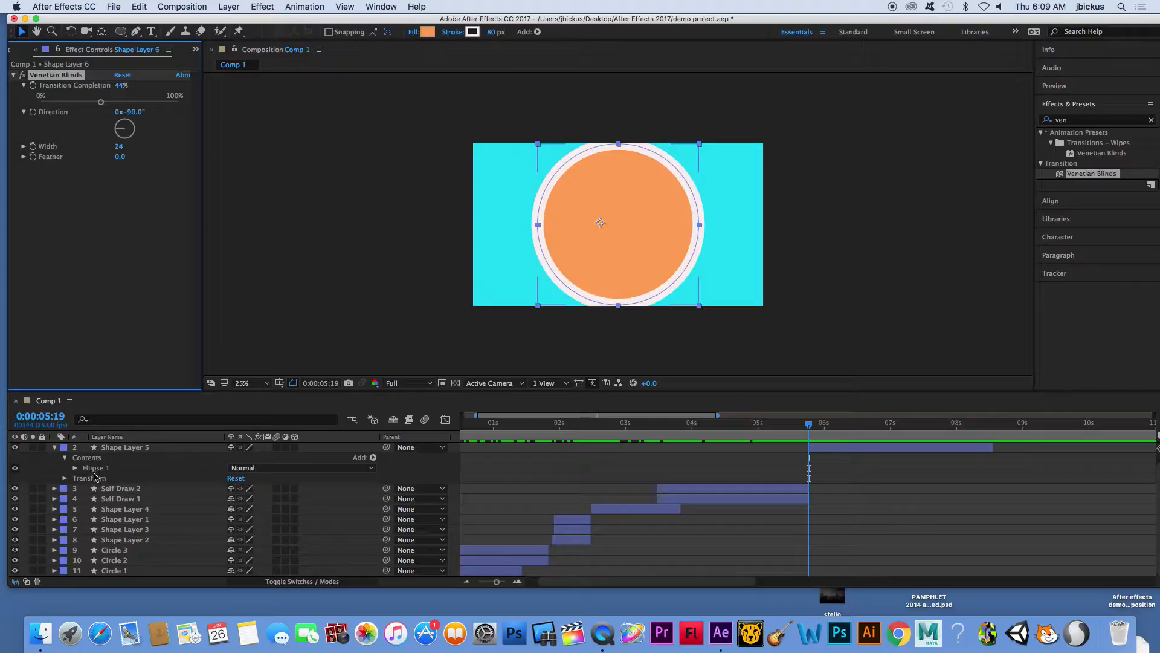
{"action": "left_click", "coordinate": [75, 468]}
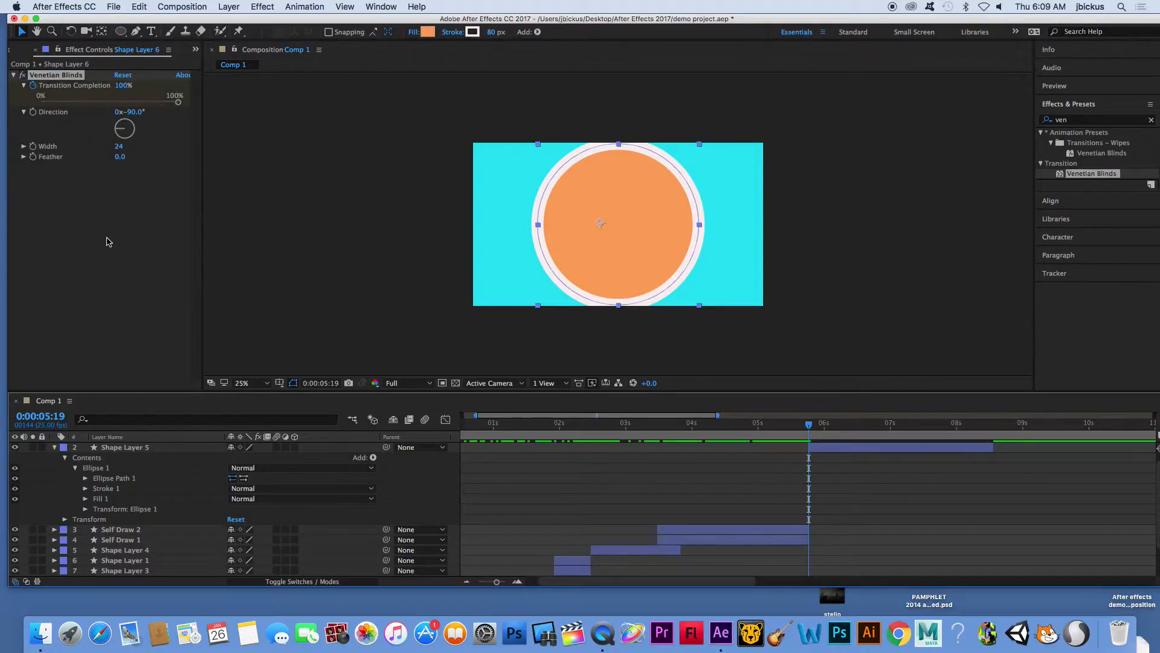
{"action": "key", "text": "Delete"}
- Apply the Venetian Blinds transition effect to the duplicated circle layer and set its Transition Completion to 61%
{"action": "left_click", "coordinate": [1087, 174]}
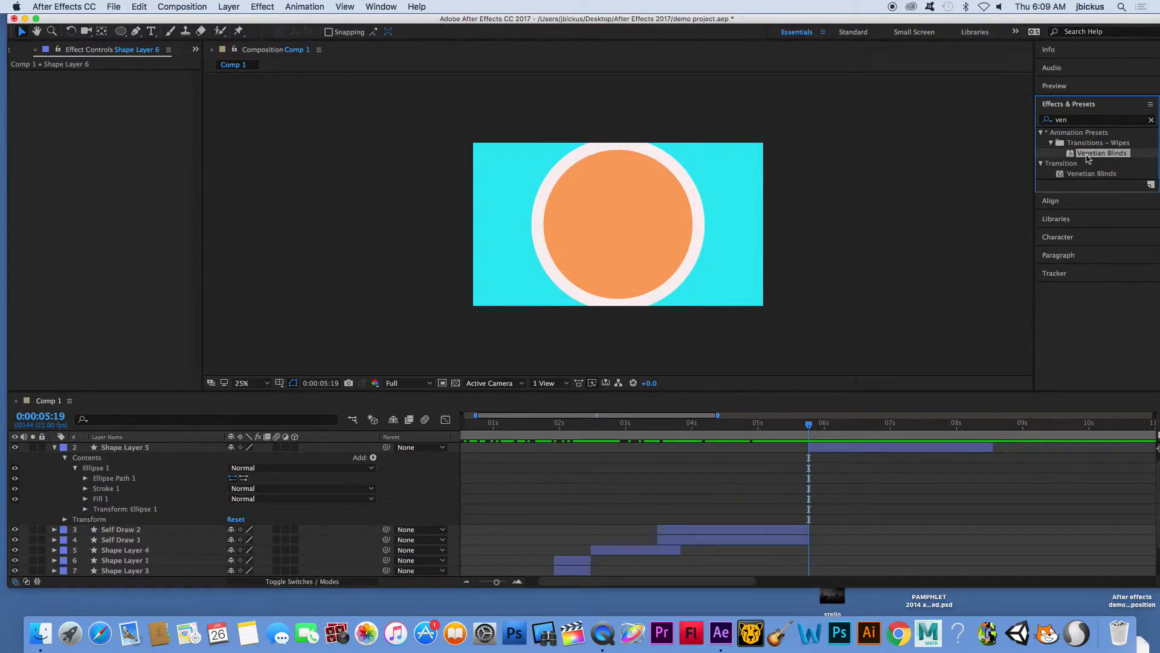
{"action": "left_click_drag", "start_coordinate": [1091, 181], "coordinate": [906, 448]}
{"action": "left_click", "coordinate": [24, 85]}
{"action": "left_click_drag", "start_coordinate": [47, 108], "coordinate": [124, 103]}
- Set the Venetian Blinds width to 75 and direction to 86°, and preview the result from 0:00:06:04
{"action": "left_click", "coordinate": [835, 423]}
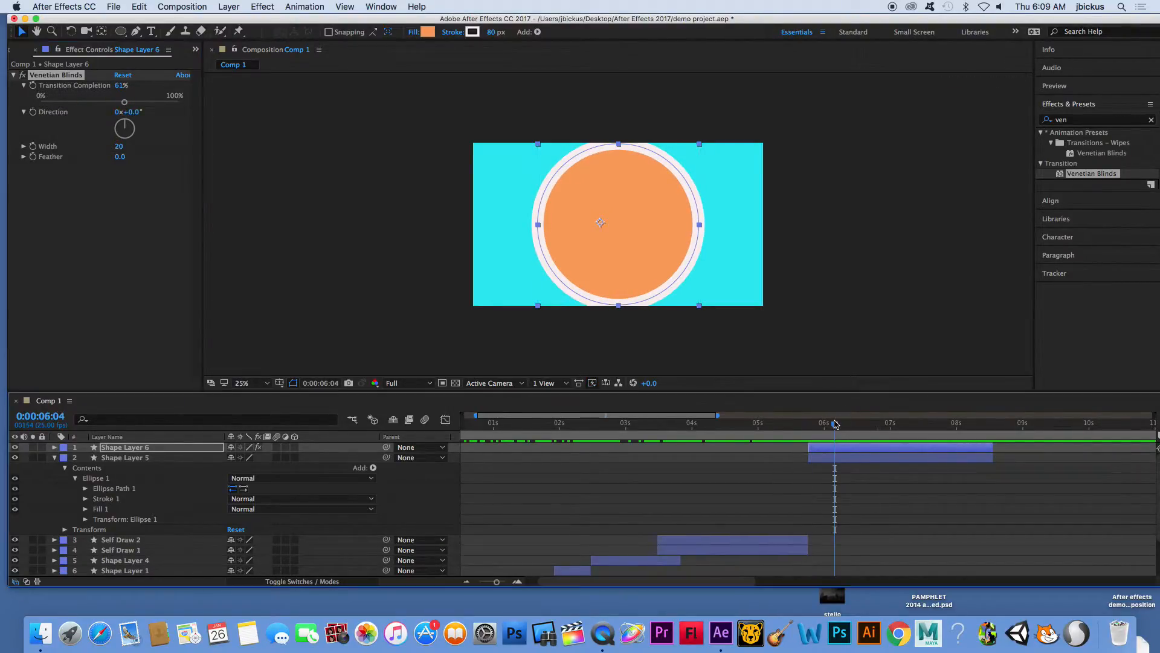
{"action": "scroll", "coordinate": [649, 244], "scroll_direction": "up", "scroll_amount": 2}
{"action": "scroll", "coordinate": [650, 243], "scroll_direction": "down", "scroll_amount": 2}
{"action": "scroll", "coordinate": [650, 244], "scroll_direction": "up", "scroll_amount": 1}
{"action": "left_click", "coordinate": [23, 146]}
{"action": "left_click_drag", "start_coordinate": [62, 163], "coordinate": [121, 163]}
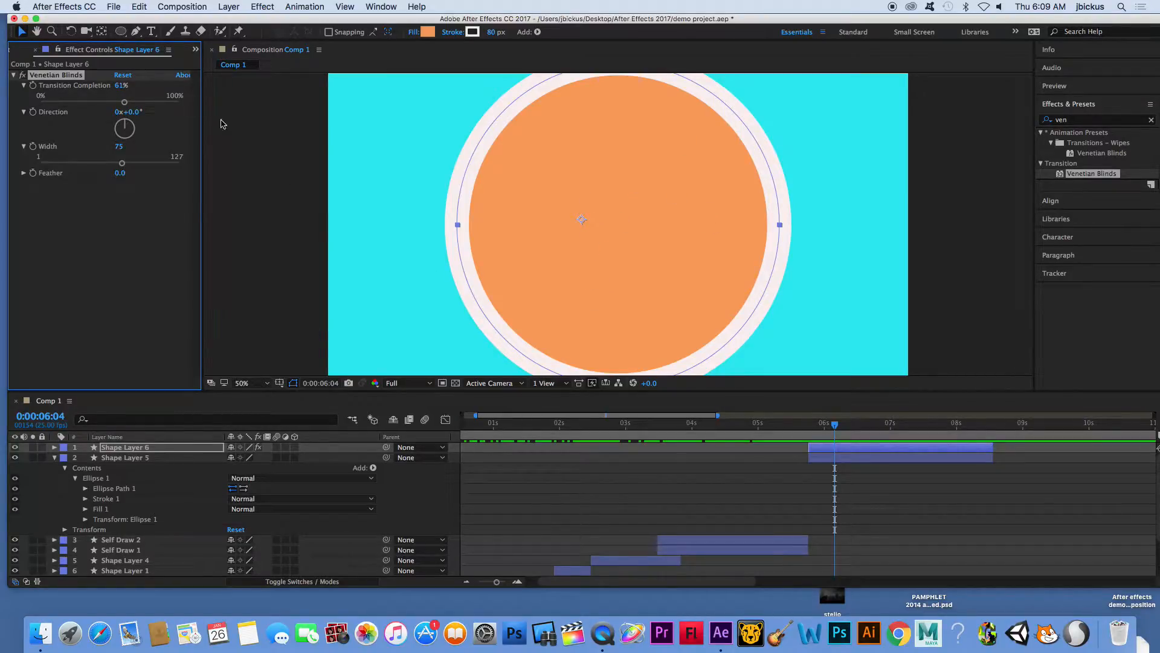
{"action": "left_click_drag", "start_coordinate": [105, 133], "coordinate": [136, 127]}
{"action": "key", "text": "space"}
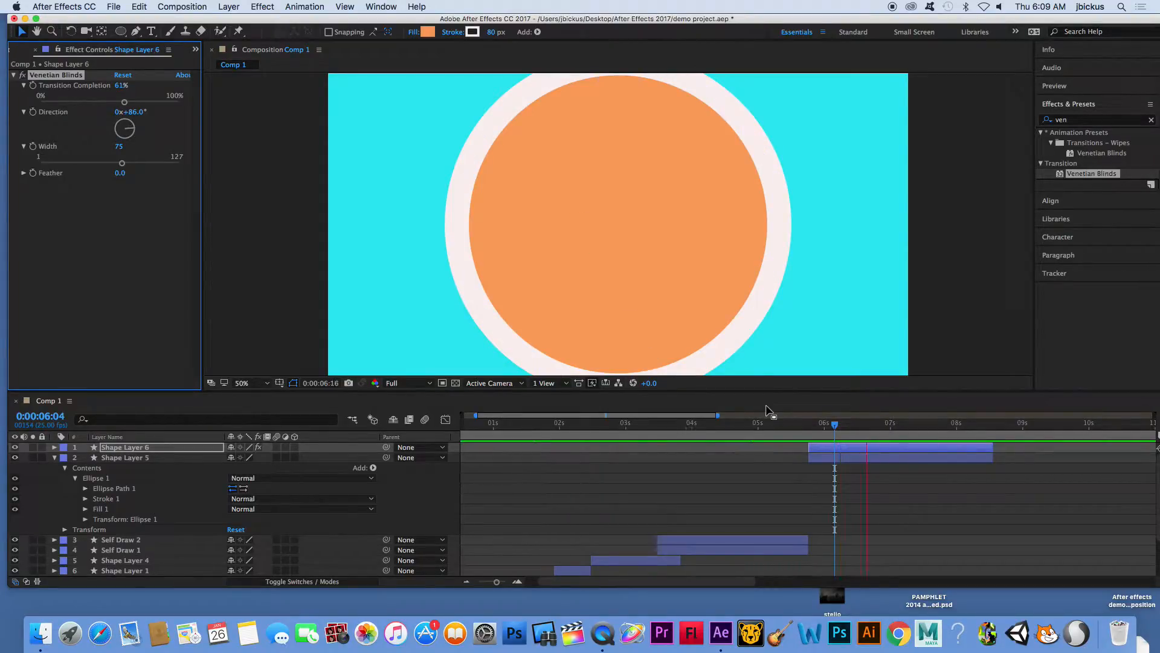
{"action": "key", "text": "space"}
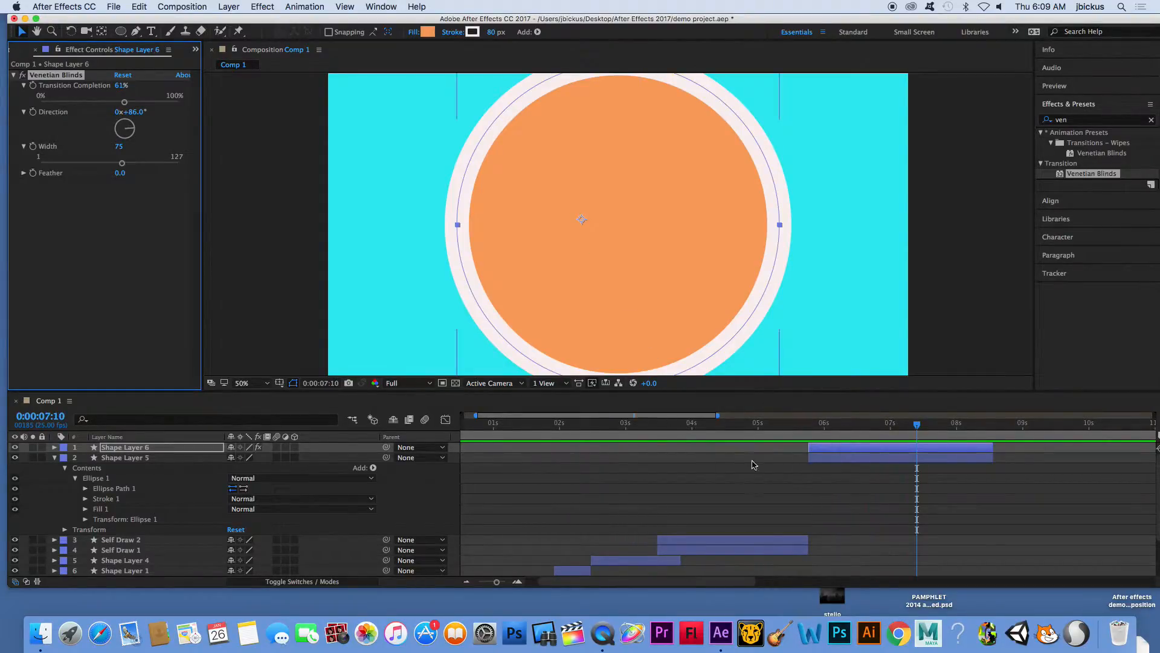
- Hide Shape Layer 5 and set Shape Layer 6's Venetian Blinds to 27% completion, 38° direction and width 20
{"action": "left_click", "coordinate": [15, 458]}
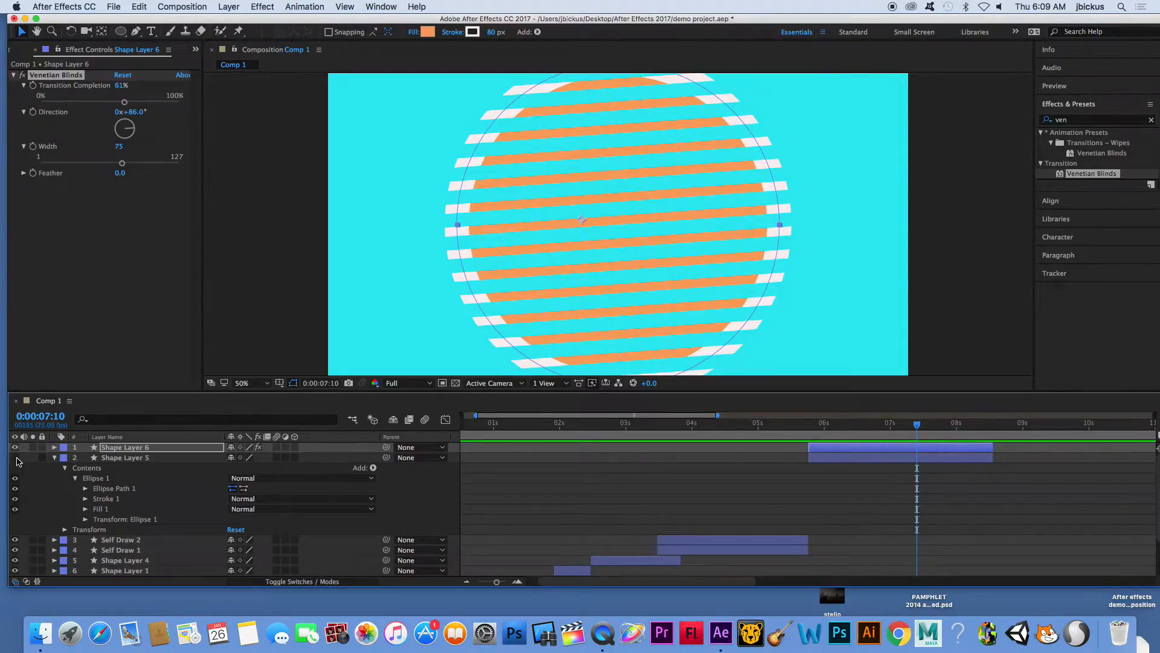
{"action": "left_click", "coordinate": [888, 459]}
{"action": "left_click", "coordinate": [886, 451]}
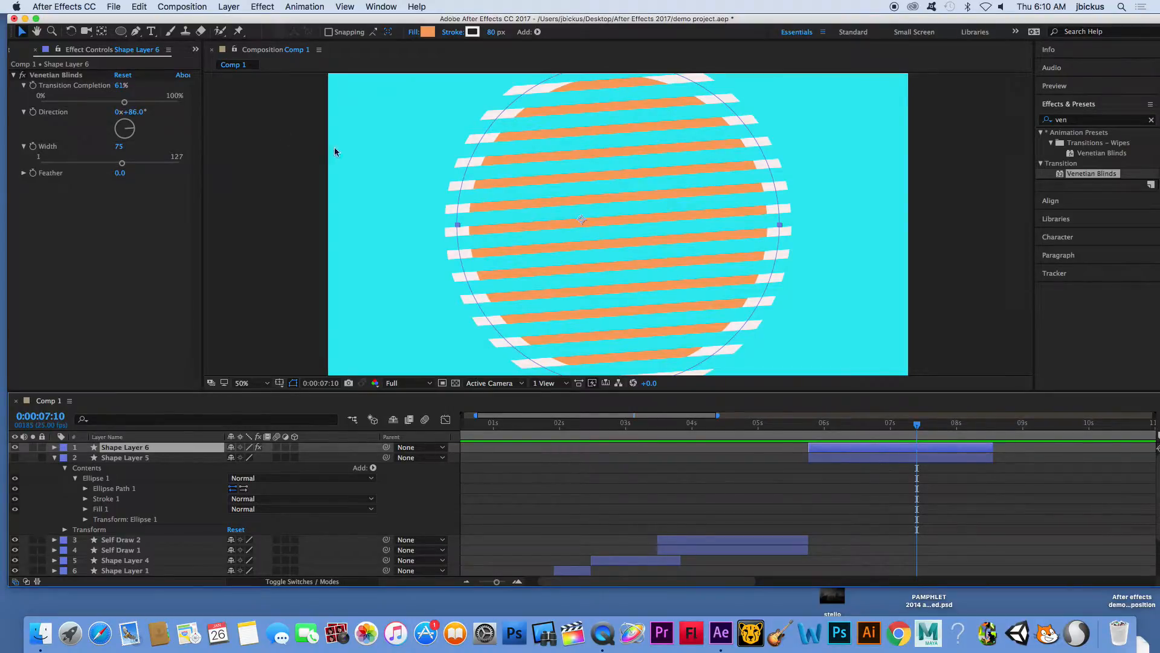
{"action": "left_click_drag", "start_coordinate": [126, 127], "coordinate": [79, 104]}
{"action": "left_click_drag", "start_coordinate": [121, 164], "coordinate": [62, 165]}
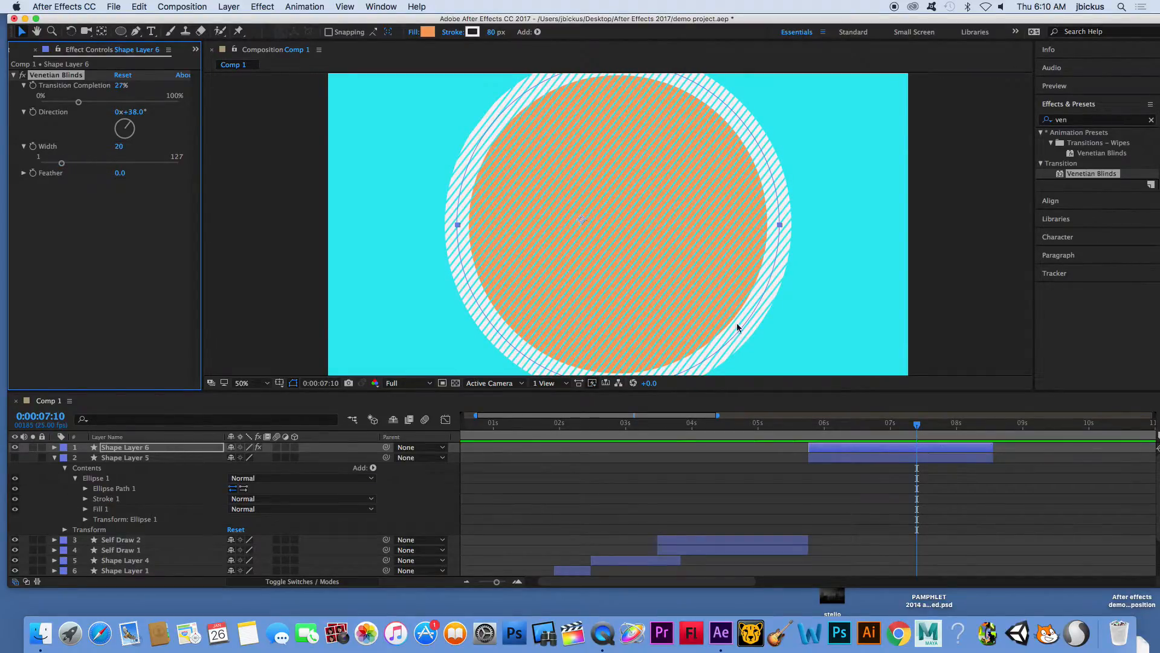
- At 0:00:05:19, start keyframing the Venetian Blinds Transition Completion, Direction and Width on Shape Layer 6
{"action": "left_click_drag", "start_coordinate": [917, 428], "coordinate": [810, 430]}
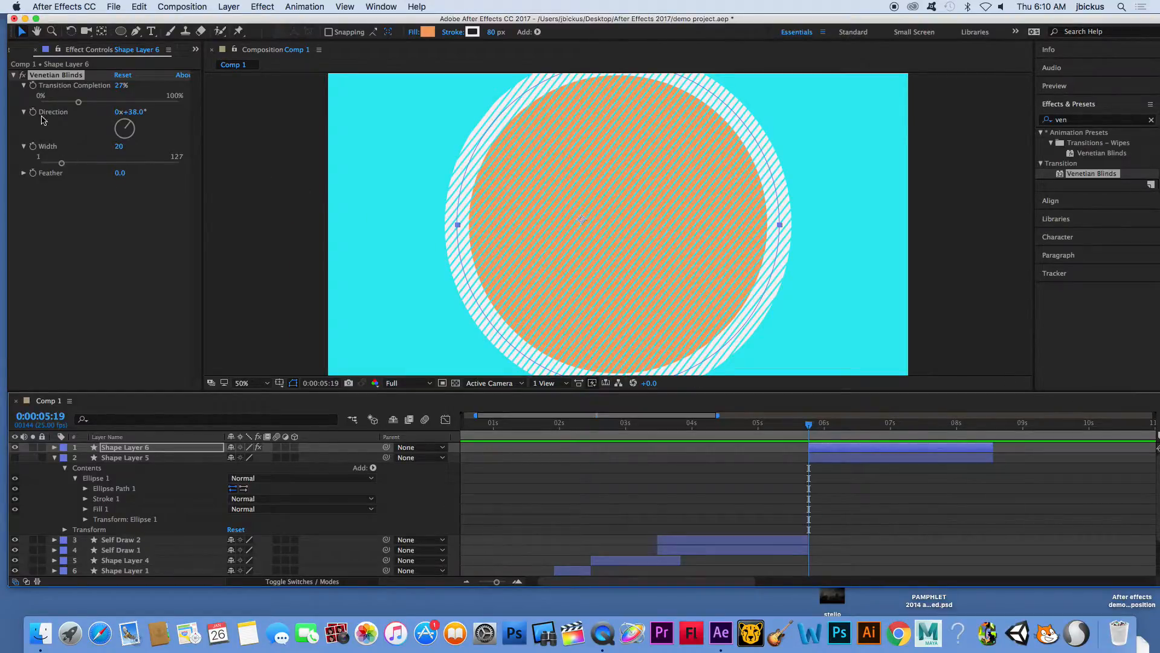
{"action": "left_click", "coordinate": [33, 85]}
{"action": "left_click", "coordinate": [32, 112]}
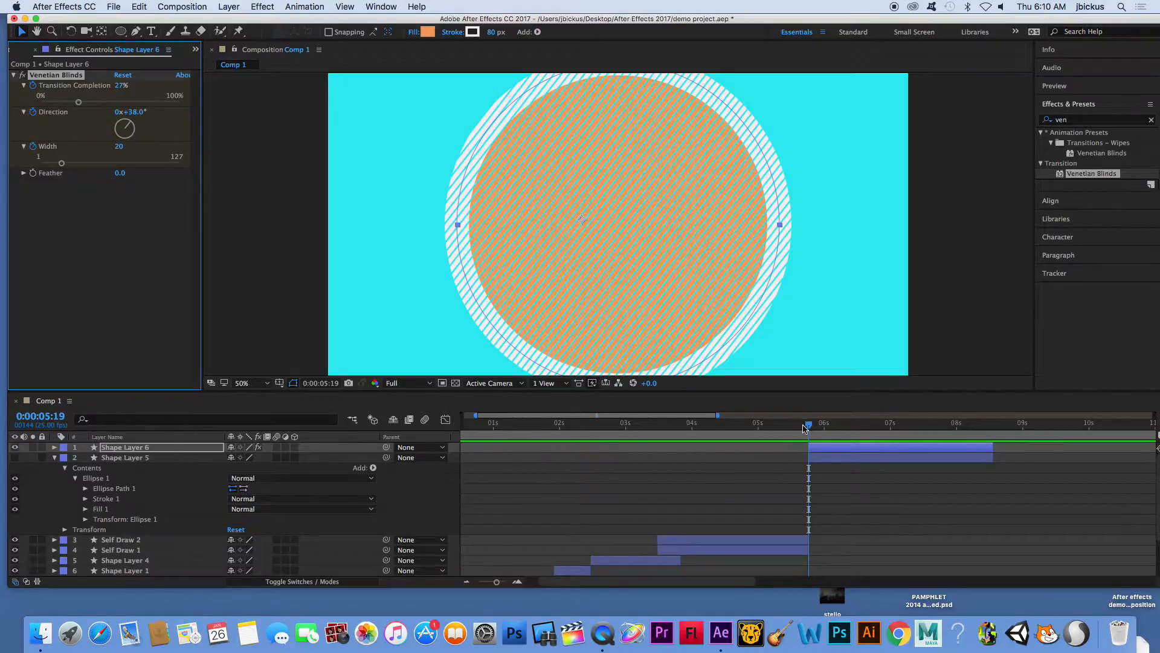
- At 0:00:06:01, keyframe Transition Completion at 56%, Direction at 121° and Width at 49, and preview the animation from 0:00:05:17
{"action": "left_click_drag", "start_coordinate": [810, 428], "coordinate": [826, 425]}
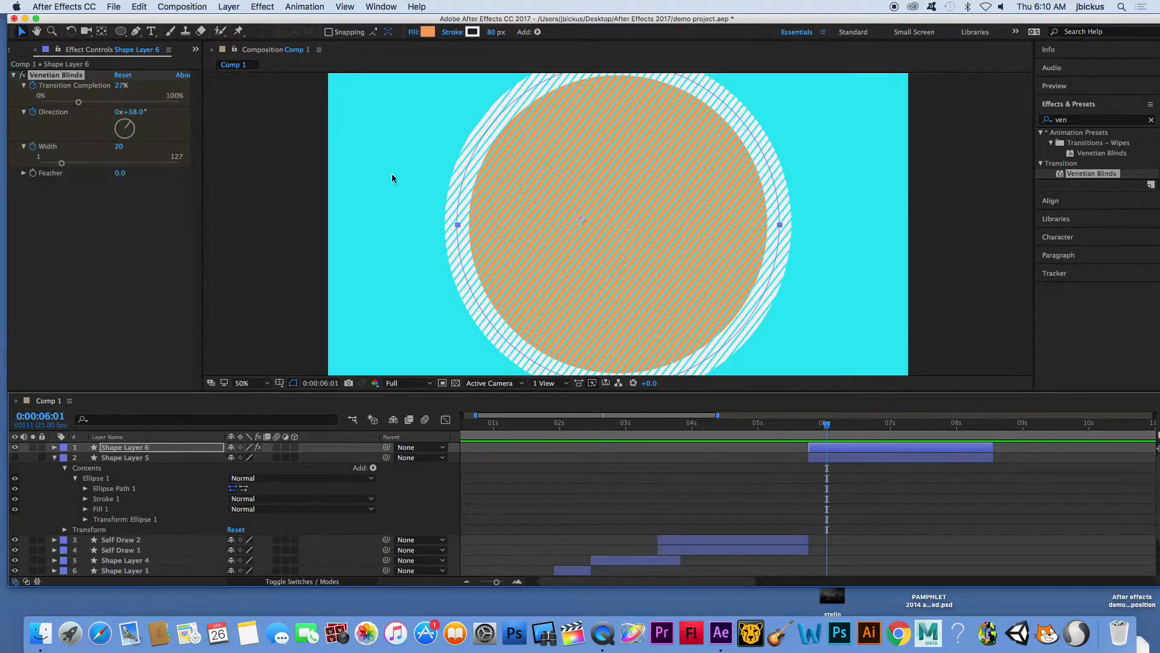
{"action": "left_click_drag", "start_coordinate": [78, 102], "coordinate": [134, 138]}
{"action": "left_click_drag", "start_coordinate": [61, 163], "coordinate": [85, 167]}
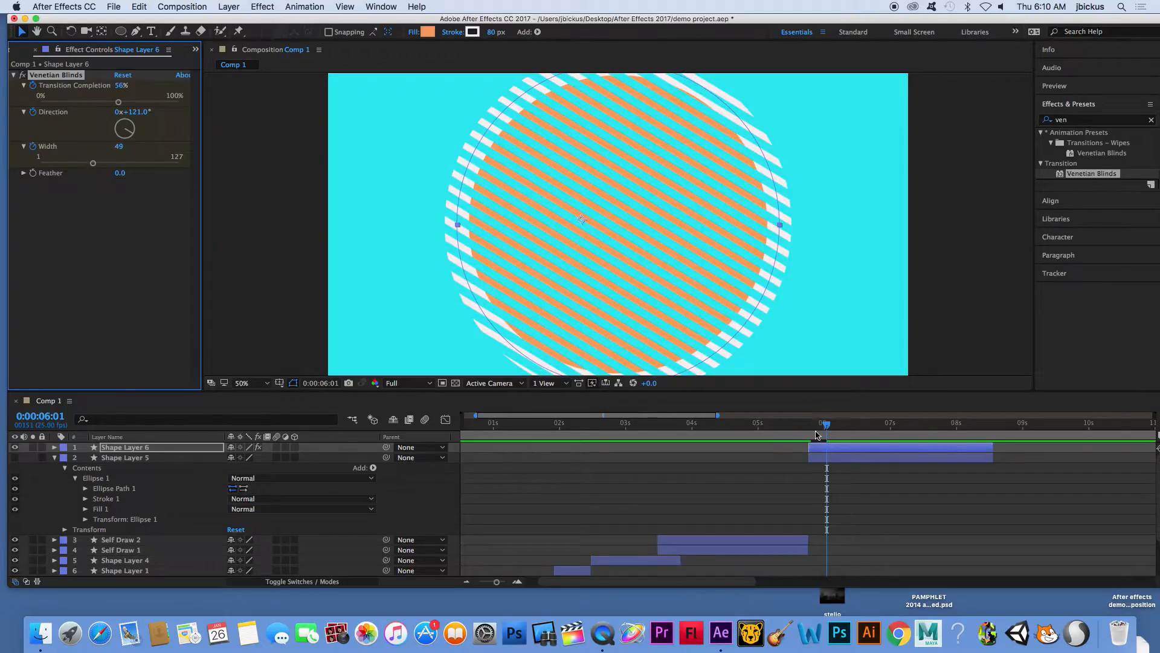
{"action": "left_click_drag", "start_coordinate": [825, 425], "coordinate": [804, 427]}
{"action": "key", "text": "space"}
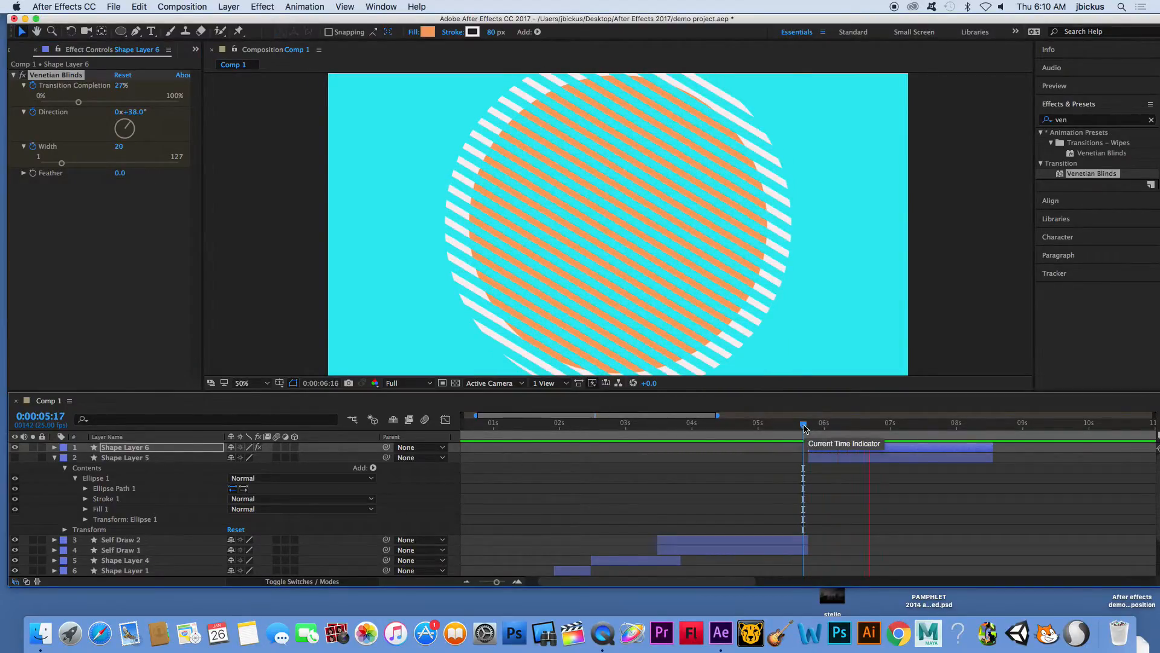
{"action": "key", "text": "space"}
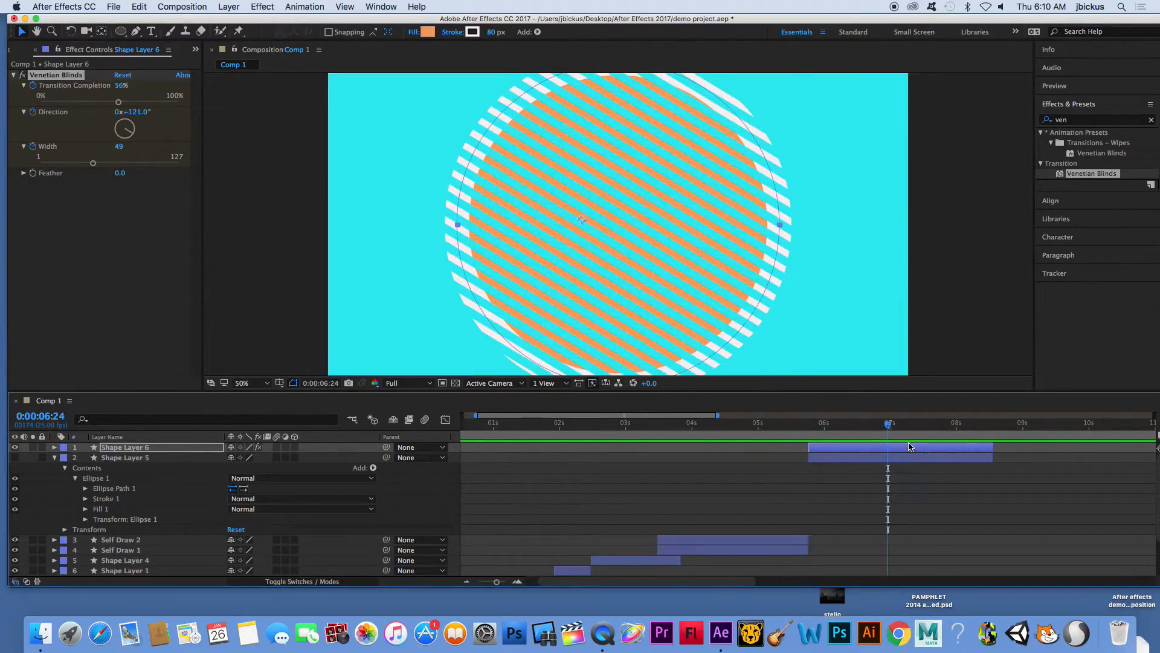
- Move Shape Layer 6's second set of Venetian Blinds keyframes to about 0:00:06:12
{"action": "left_click", "coordinate": [55, 447]}
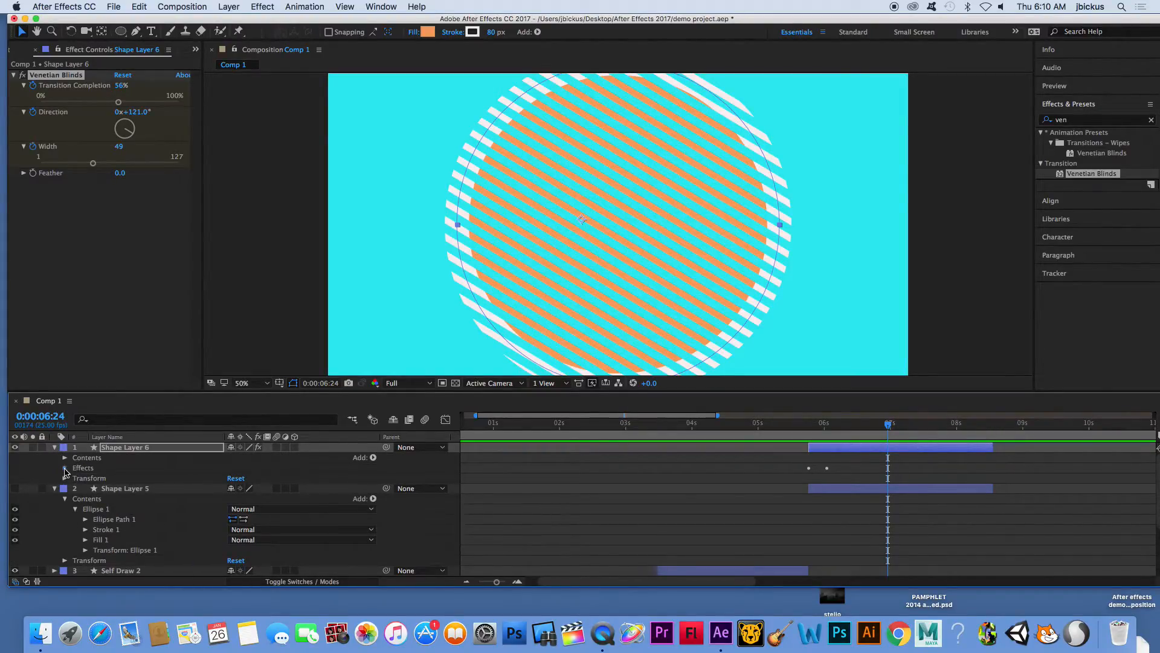
{"action": "left_click", "coordinate": [65, 467]}
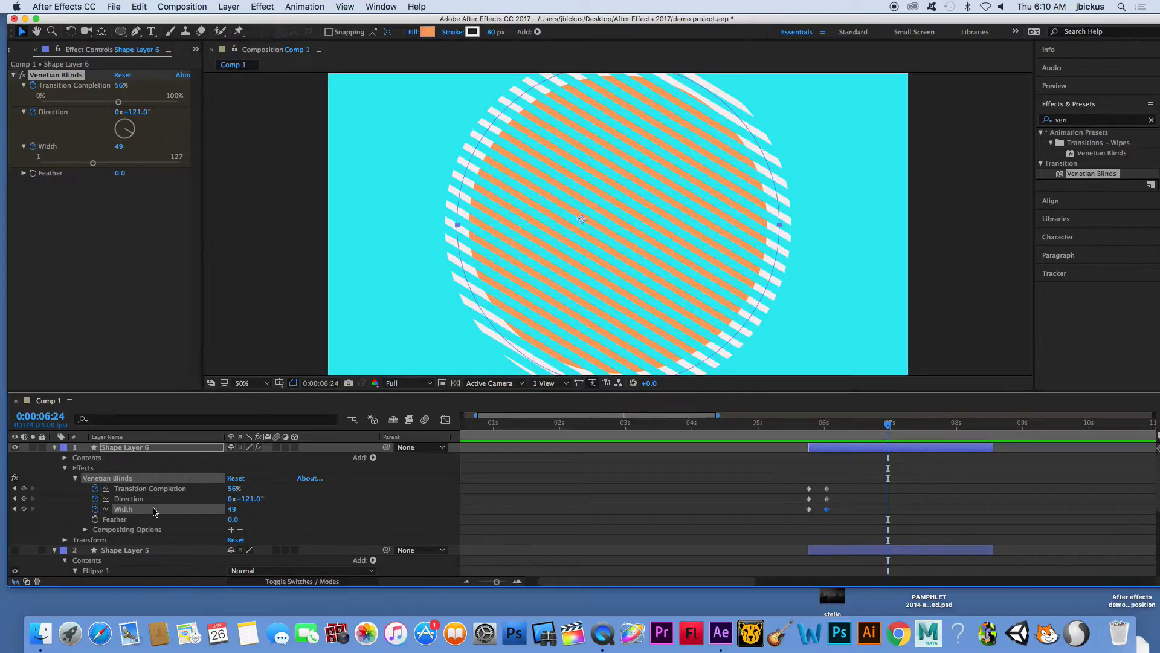
{"action": "mouse_move", "coordinate": [827, 488]}
{"action": "left_mouse_down"}
{"action": "mouse_move", "coordinate": [856, 491]}
{"action": "mouse_move", "coordinate": [827, 500]}
{"action": "mouse_move", "coordinate": [857, 502]}
{"action": "mouse_move", "coordinate": [843, 511]}
{"action": "mouse_move", "coordinate": [859, 514]}
{"action": "mouse_move", "coordinate": [806, 481]}
{"action": "mouse_move", "coordinate": [867, 513]}
{"action": "left_mouse_up"}
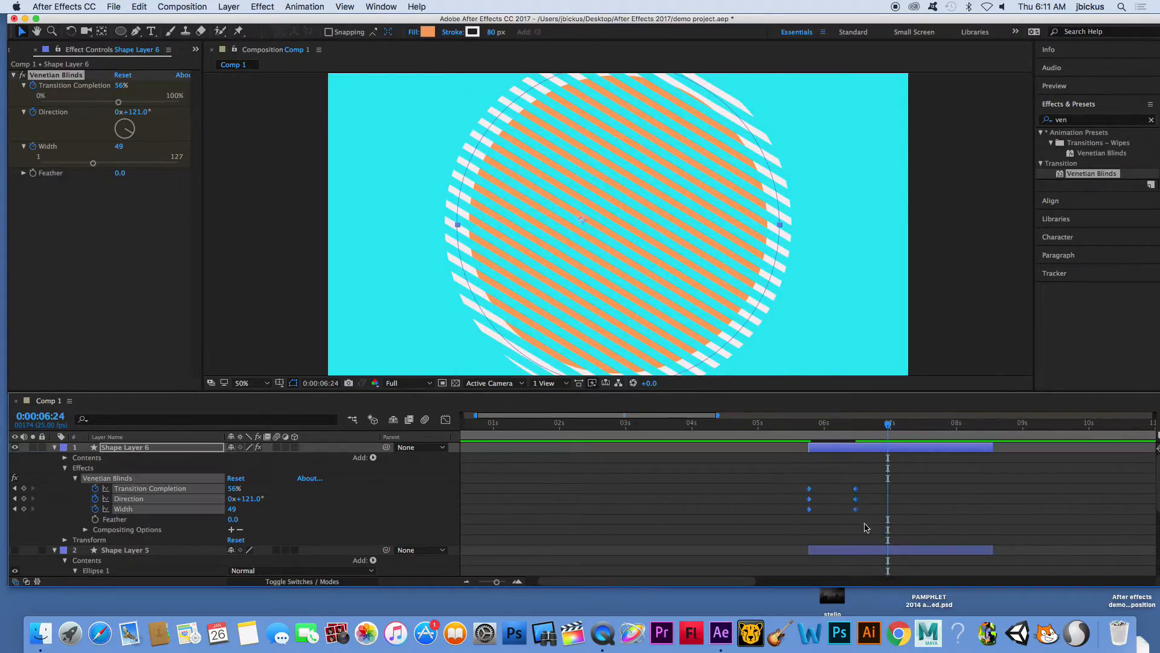
- Apply Easy Ease to all of Shape Layer 6's Venetian Blinds keyframes and scrub through the animation from 0:00:05:14 to 0:00:06:15
{"action": "right_click", "coordinate": [856, 489]}
{"action": "left_click", "coordinate": [873, 476]}
{"action": "left_click", "coordinate": [604, 347]}
{"action": "right_click", "coordinate": [856, 490]}
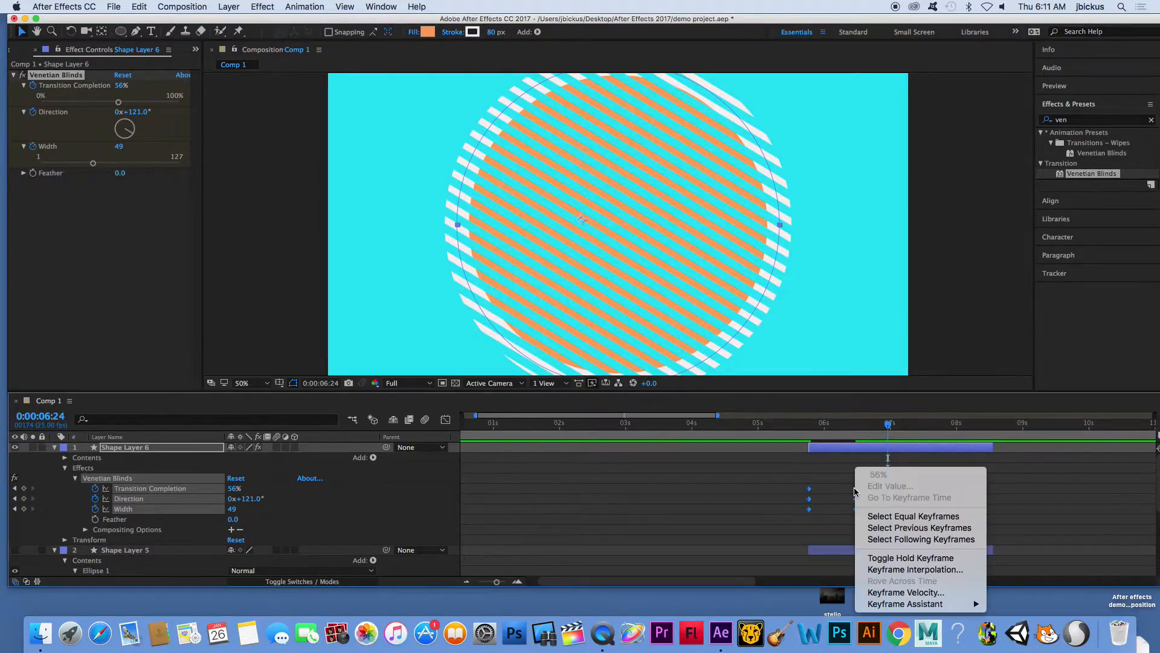
{"action": "mouse_move", "coordinate": [912, 604]}
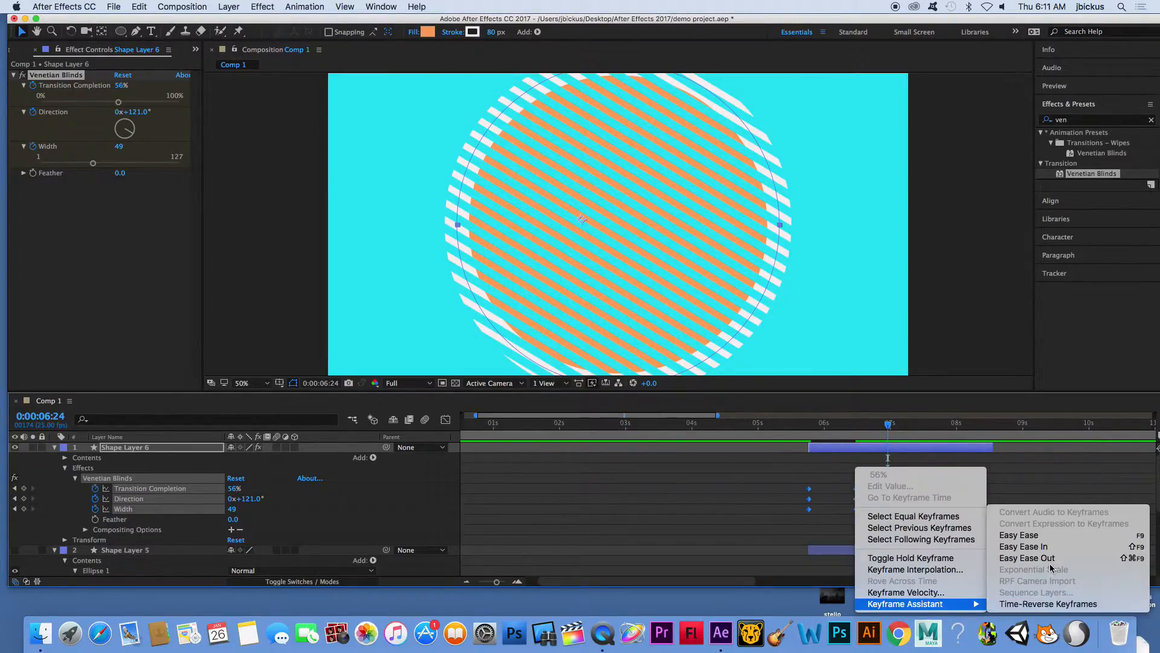
{"action": "left_click", "coordinate": [1019, 535]}
{"action": "left_click", "coordinate": [795, 423]}
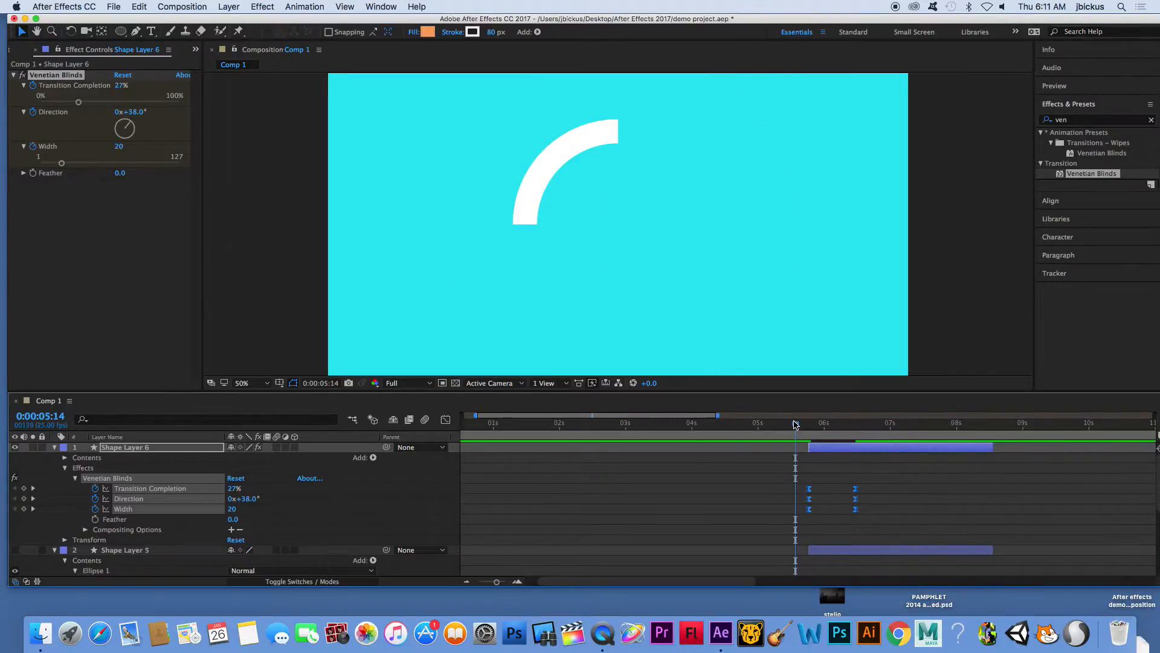
{"action": "left_click", "coordinate": [807, 429]}
{"action": "left_click_drag", "start_coordinate": [807, 429], "coordinate": [863, 446]}
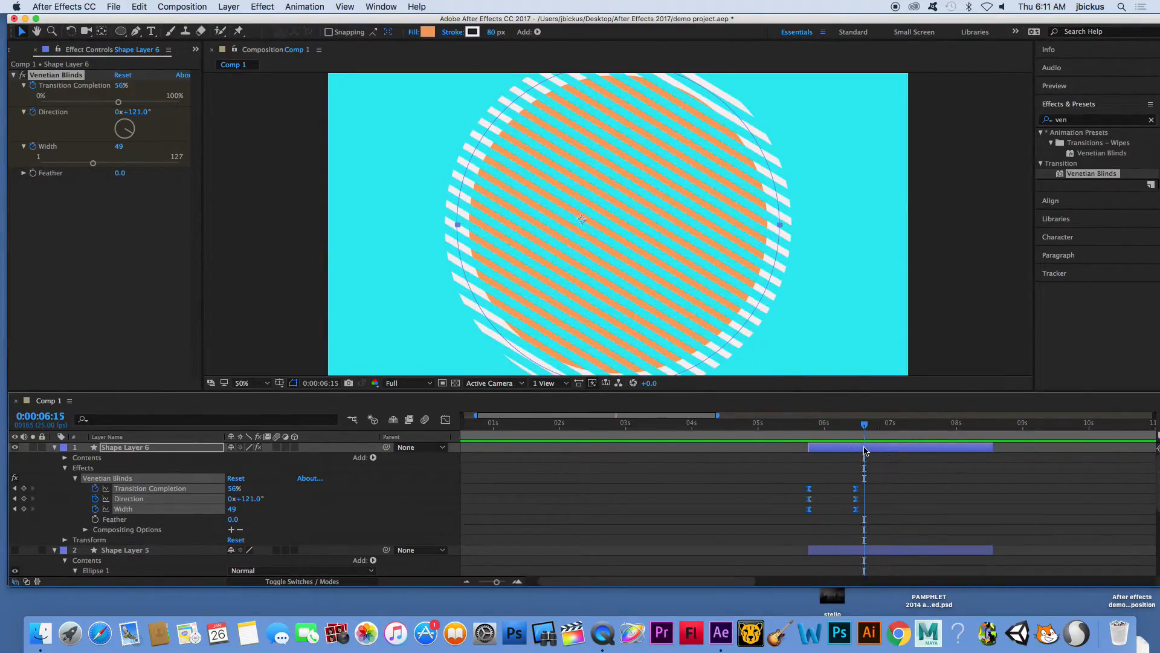
- Shift Shape Layer 5 in time to start at about 0:00:06:17 and make the layer visible
{"action": "left_click_drag", "start_coordinate": [832, 551], "coordinate": [891, 550]}
{"action": "left_click_drag", "start_coordinate": [864, 424], "coordinate": [871, 433]}
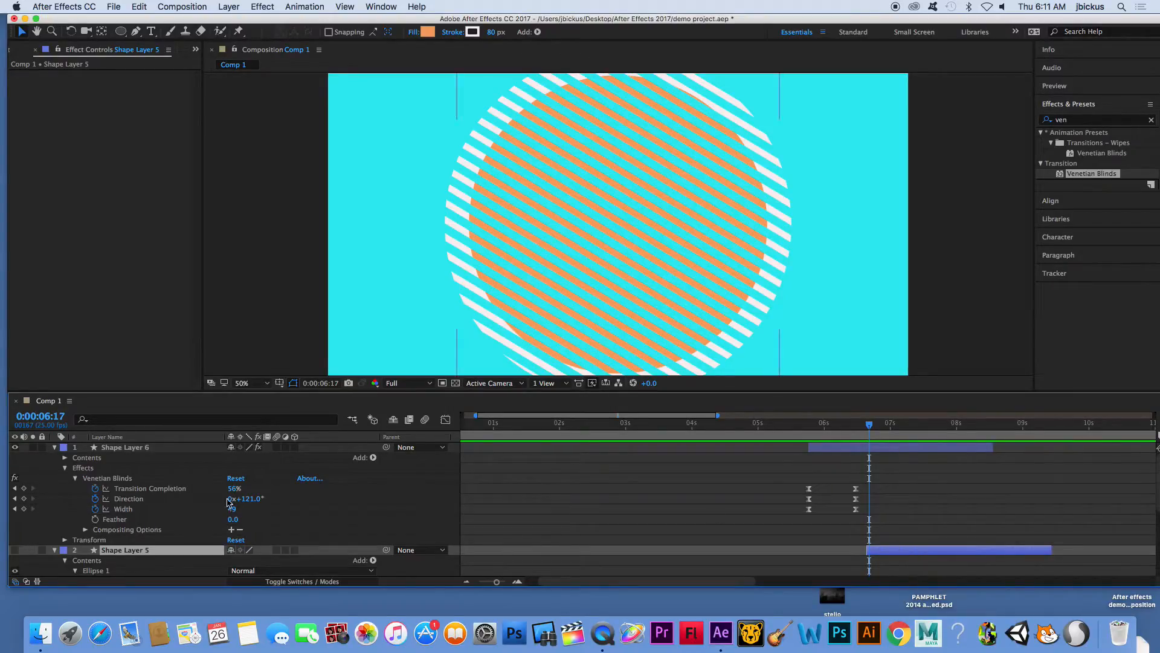
{"action": "left_click", "coordinate": [16, 550]}
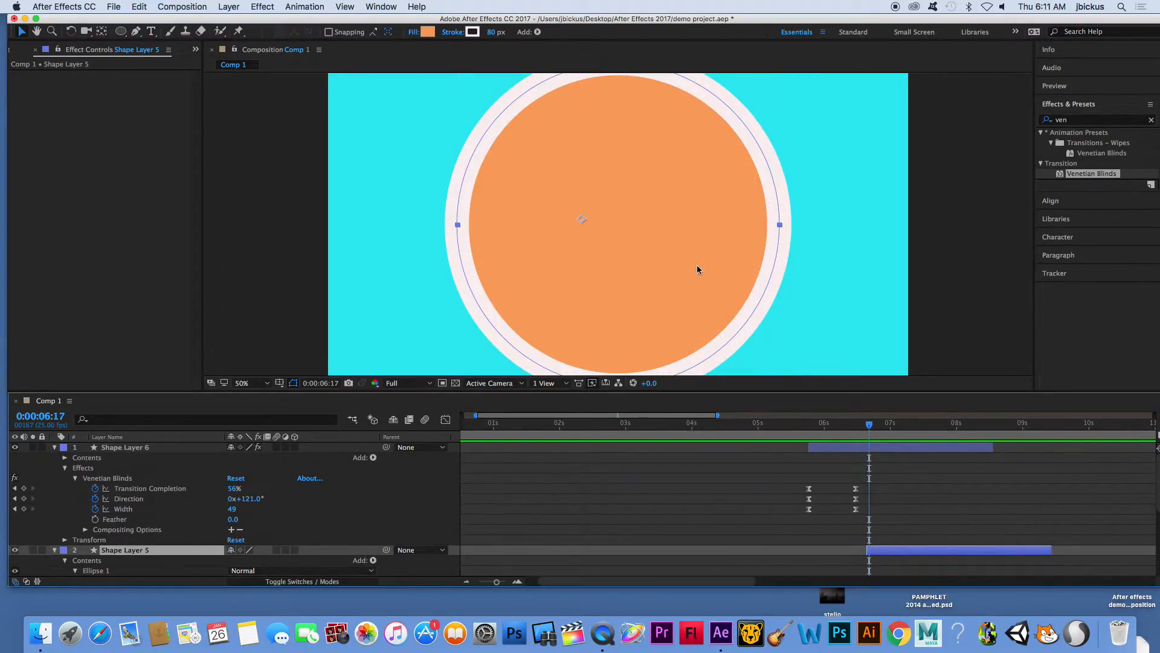
- Change Shape Layer 5's fill color to a light red
{"action": "left_click", "coordinate": [428, 32]}
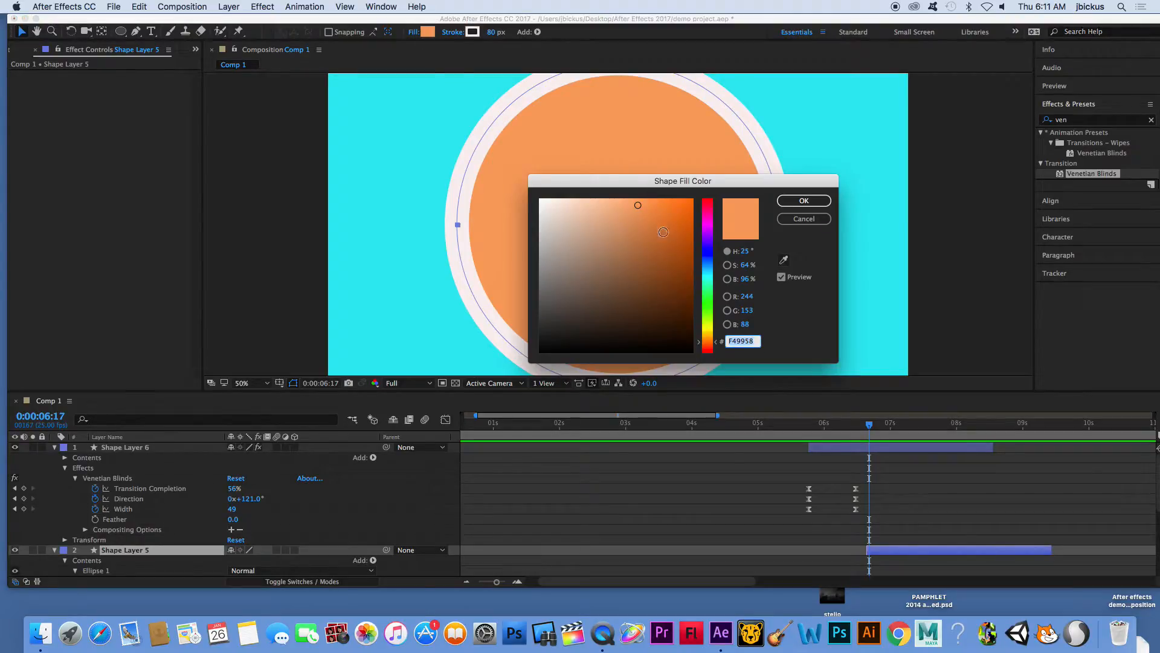
{"action": "left_click_drag", "start_coordinate": [704, 222], "coordinate": [708, 198]}
{"action": "left_click", "coordinate": [818, 202]}
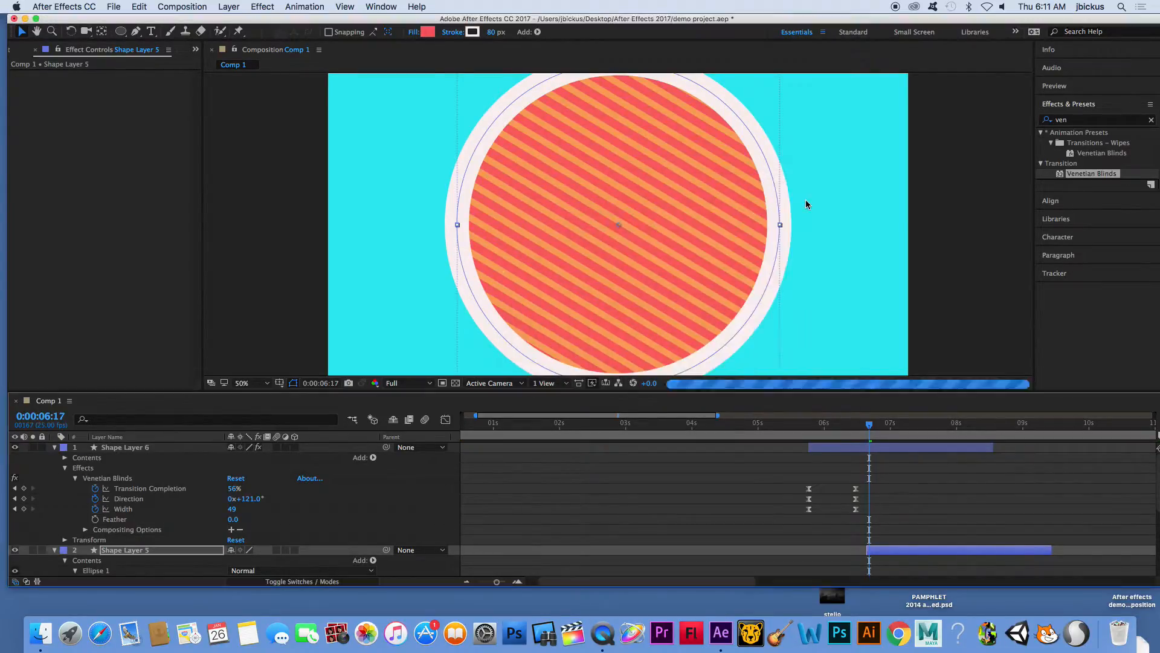
- Shift Shape Layer 5 in time to start at 0:00:05:21, just after Shape Layer 6 begins
{"action": "left_click_drag", "start_coordinate": [869, 425], "coordinate": [795, 425]}
{"action": "left_click_drag", "start_coordinate": [917, 549], "coordinate": [858, 549]}
{"action": "mouse_move", "coordinate": [796, 427]}
{"action": "left_mouse_down"}
{"action": "mouse_move", "coordinate": [828, 429]}
{"action": "mouse_move", "coordinate": [800, 427]}
{"action": "mouse_move", "coordinate": [814, 426]}
{"action": "left_mouse_up"}
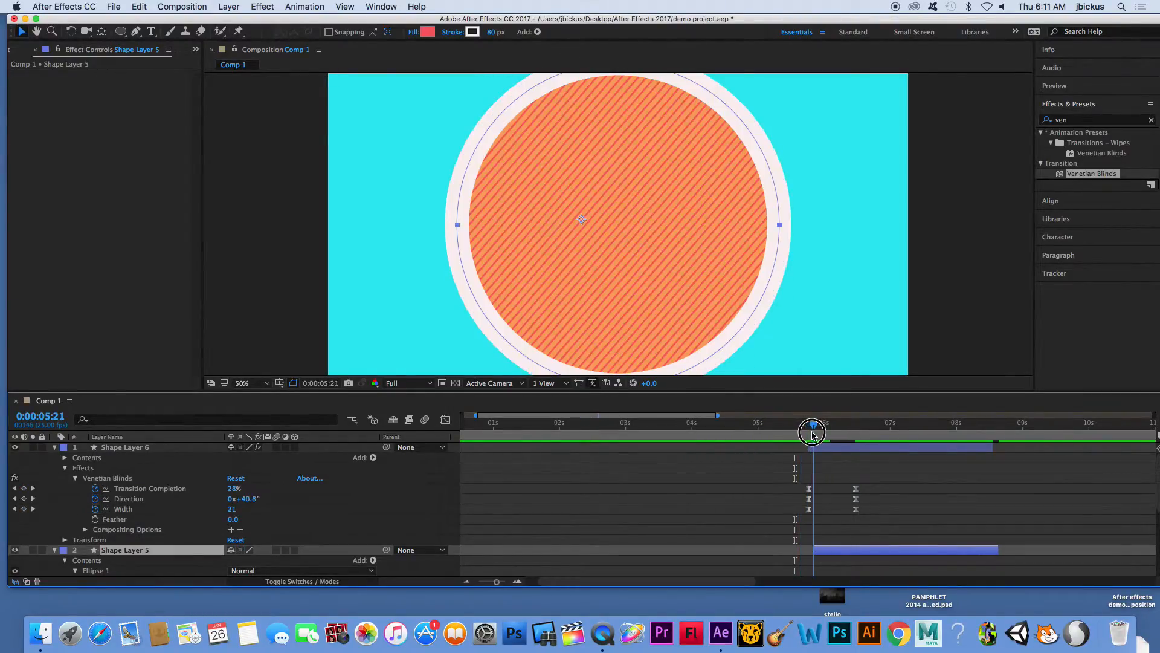
{"action": "left_click_drag", "start_coordinate": [847, 551], "coordinate": [848, 550]}
- Apply the Venetian Blinds effect to Shape Layer 5, with the current time at 0:00:06:17
{"action": "left_click_drag", "start_coordinate": [812, 424], "coordinate": [869, 440]}
{"action": "left_click_drag", "start_coordinate": [1085, 198], "coordinate": [896, 551]}
{"action": "left_click", "coordinate": [896, 552]}
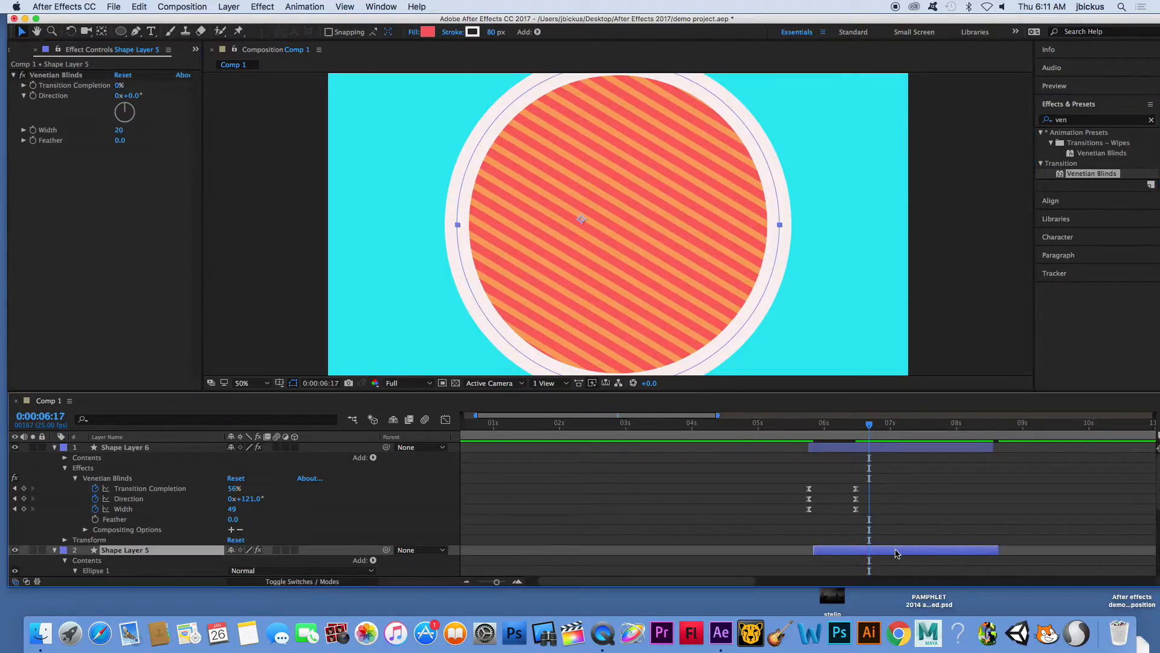
- At 0:00:05:21, start keyframing Transition Completion, Direction and Width of Shape Layer 5's Venetian Blinds
{"action": "left_click", "coordinate": [25, 86]}
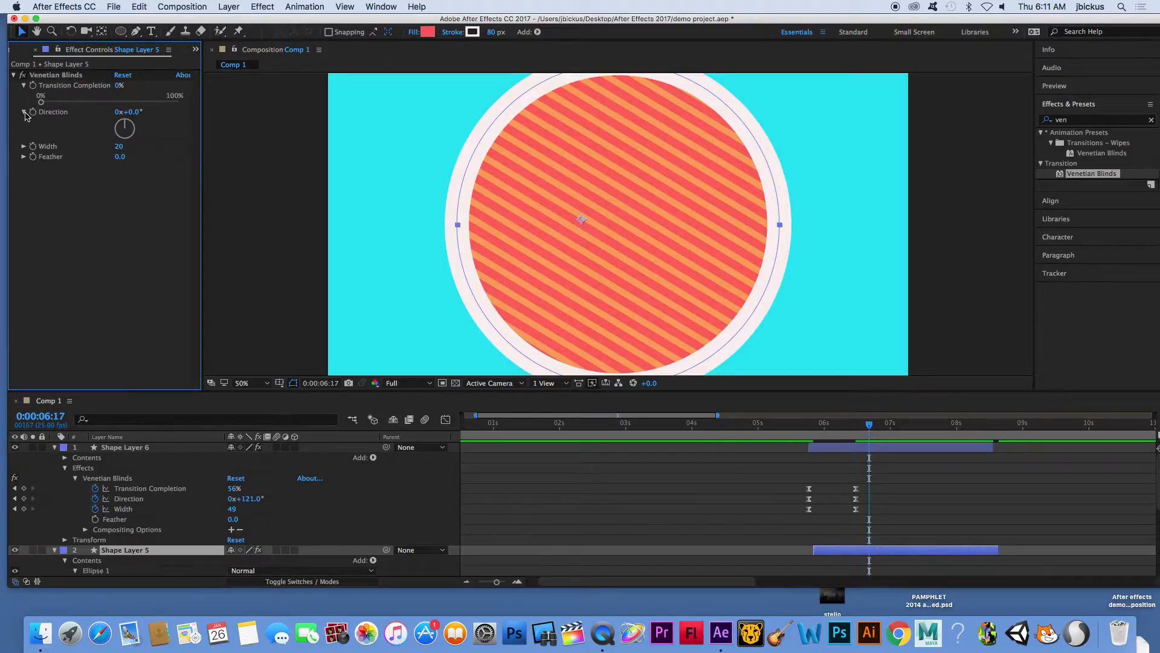
{"action": "left_click", "coordinate": [24, 147]}
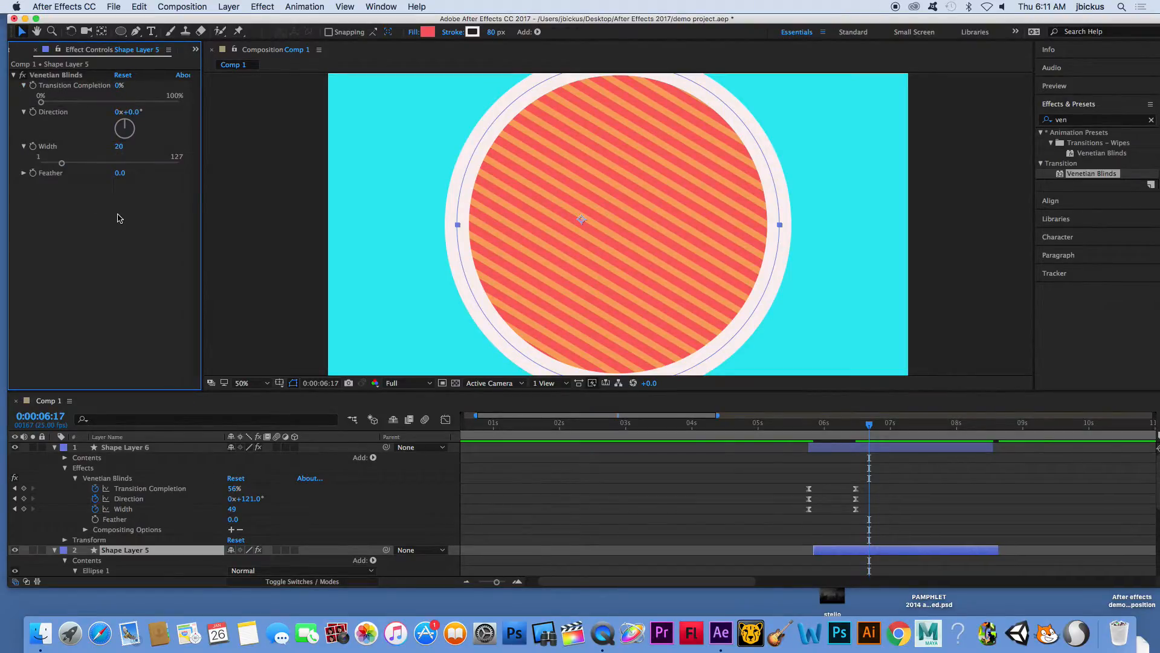
{"action": "left_click_drag", "start_coordinate": [870, 426], "coordinate": [815, 435]}
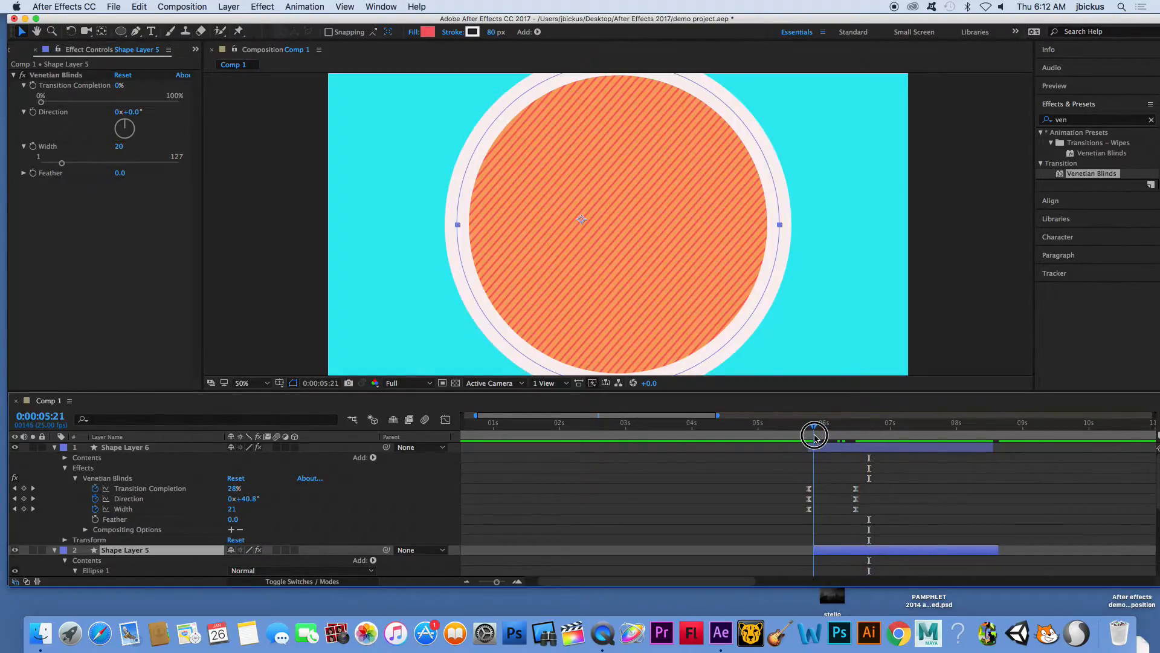
{"action": "left_click", "coordinate": [35, 147]}
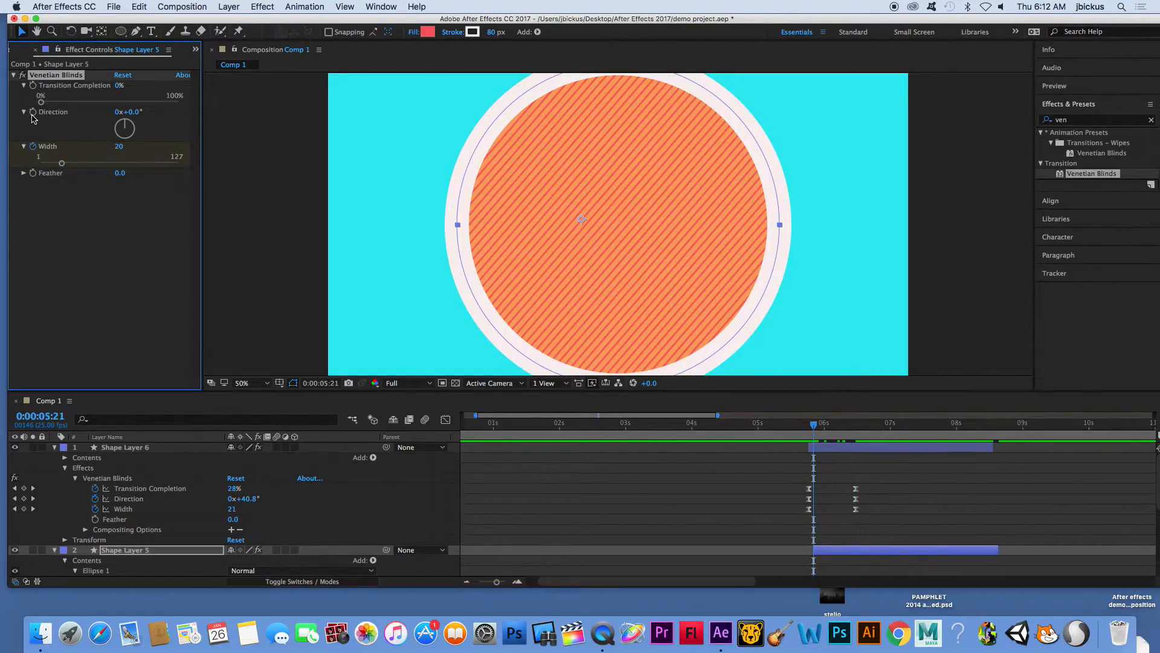
- At 0:00:06:12, add hold-over keyframes with the same values for Shape Layer 5's Transition Completion, Direction and Width
{"action": "left_click_drag", "start_coordinate": [813, 424], "coordinate": [855, 432]}
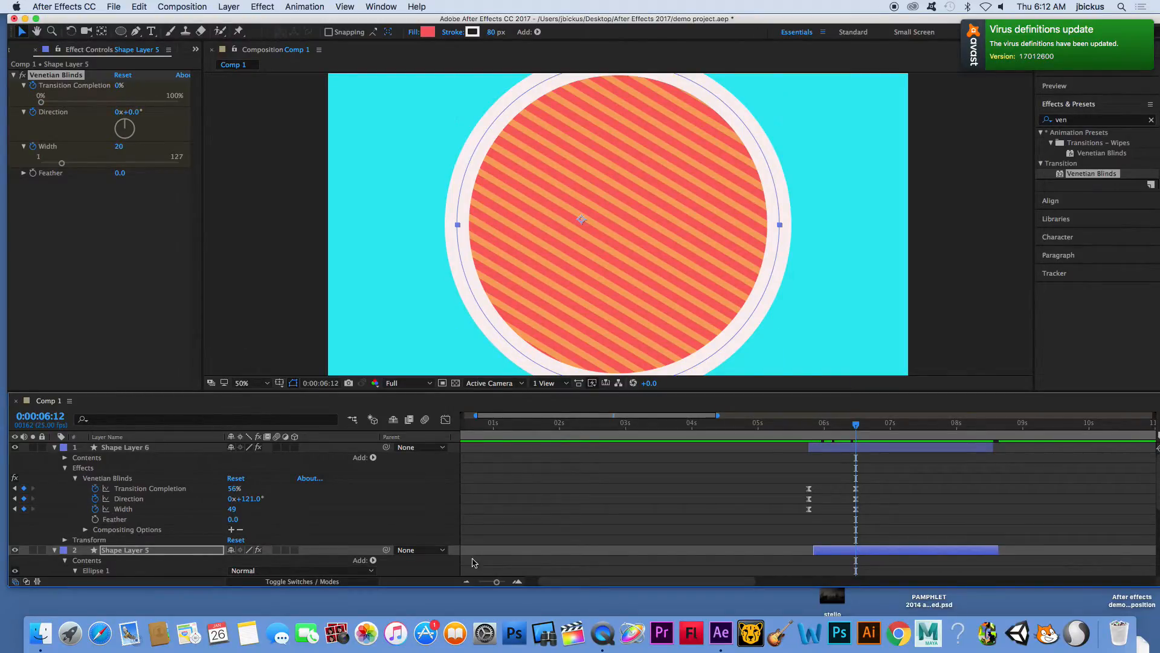
{"action": "scroll", "coordinate": [206, 510], "scroll_direction": "down", "scroll_amount": 10}
{"action": "scroll", "coordinate": [181, 506], "scroll_direction": "right", "scroll_amount": 2}
{"action": "scroll", "coordinate": [151, 500], "scroll_direction": "up", "scroll_amount": 10}
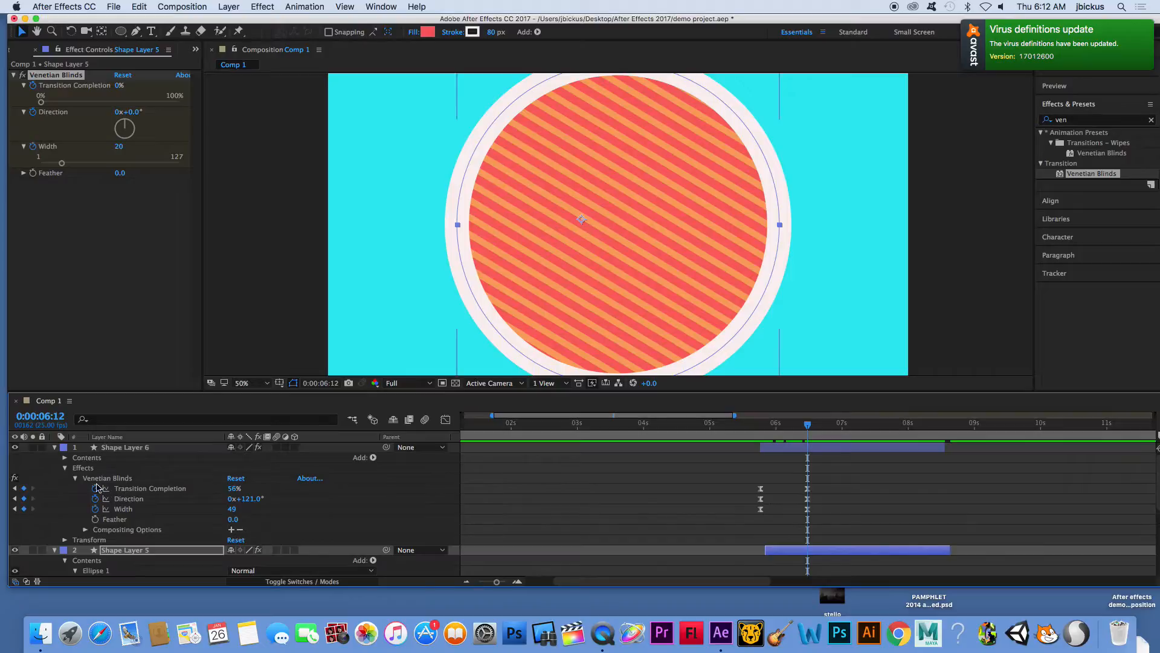
{"action": "left_click", "coordinate": [66, 466]}
{"action": "scroll", "coordinate": [126, 521], "scroll_direction": "down", "scroll_amount": 3}
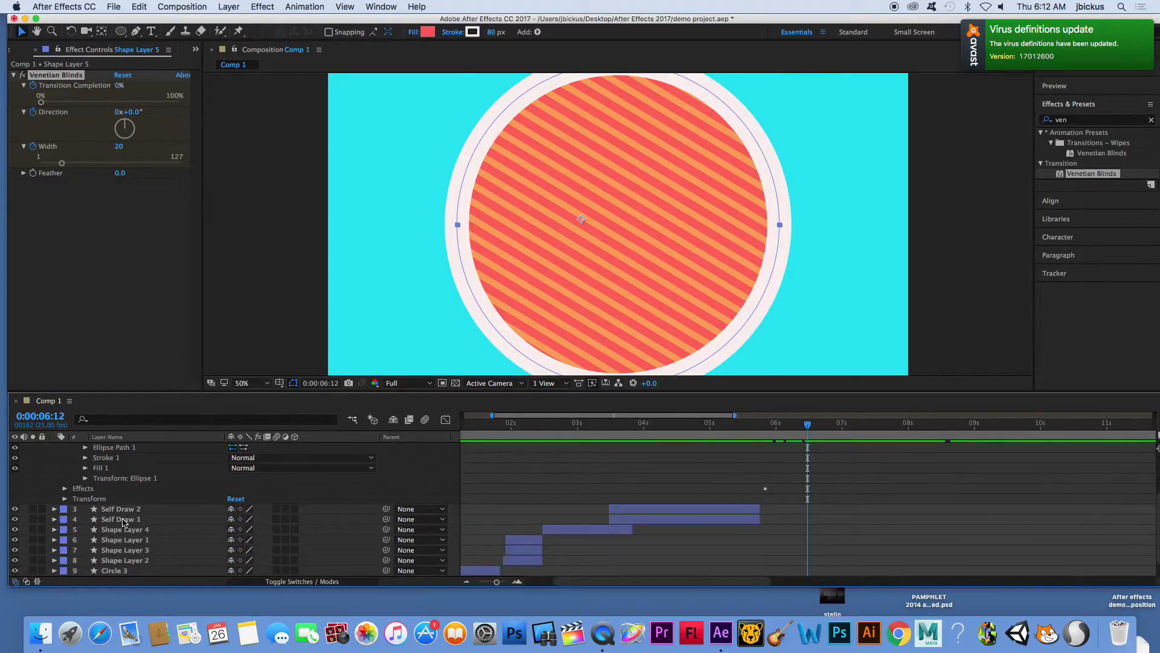
{"action": "left_click", "coordinate": [65, 489]}
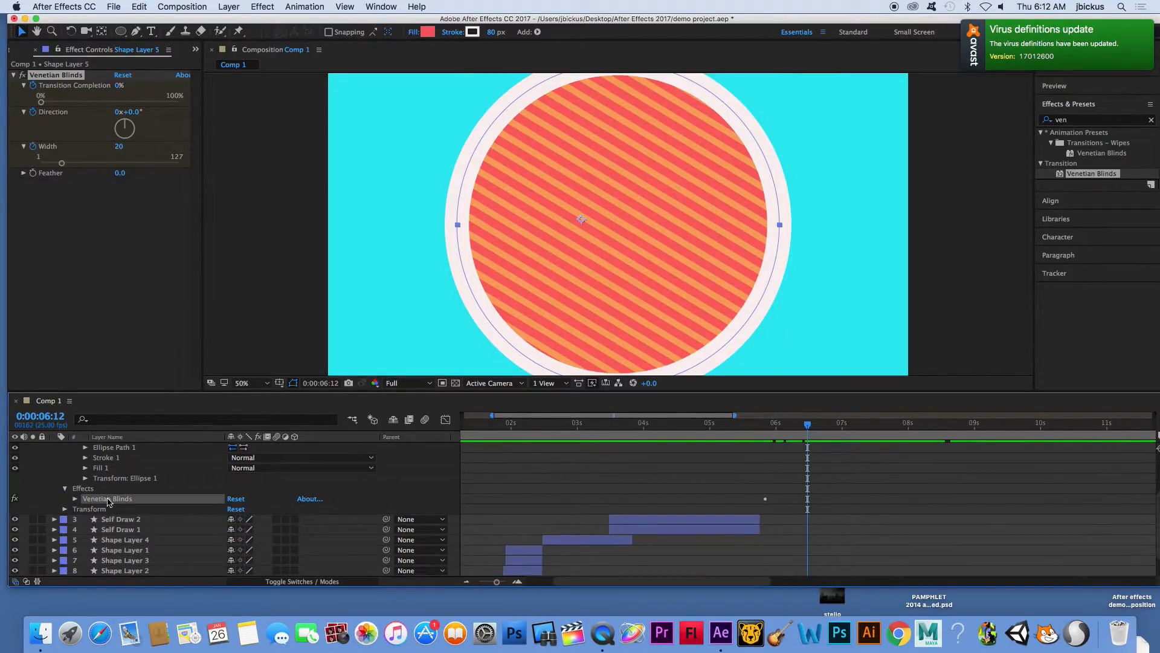
{"action": "left_click", "coordinate": [76, 499]}
{"action": "left_click", "coordinate": [24, 519]}
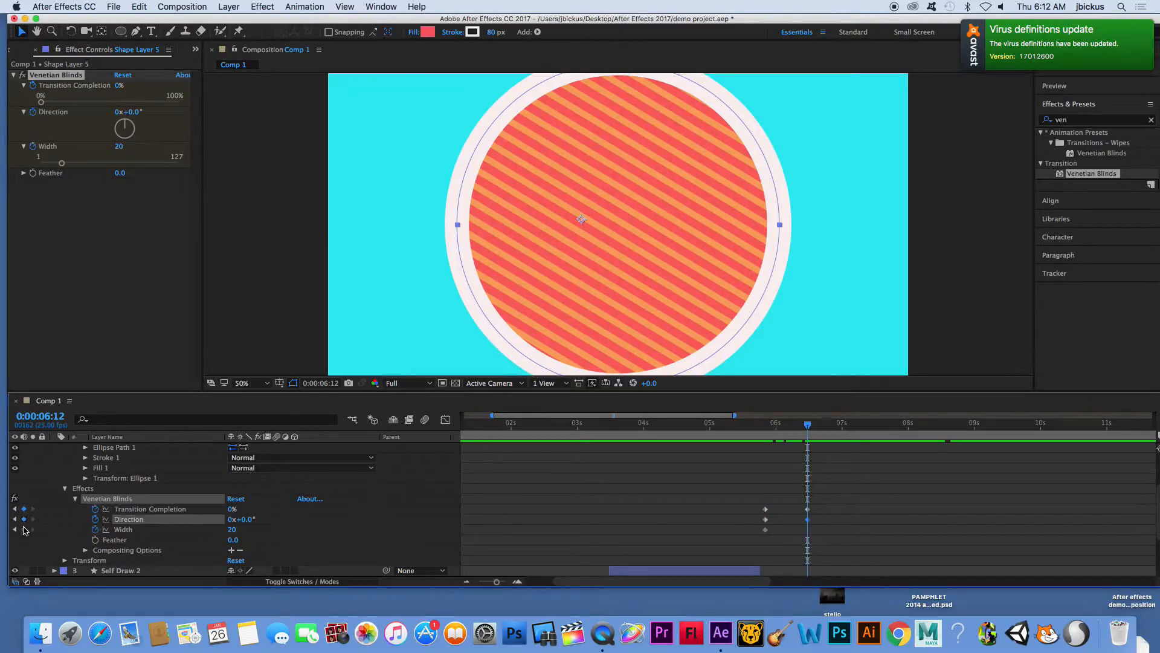
{"action": "left_click", "coordinate": [24, 529]}
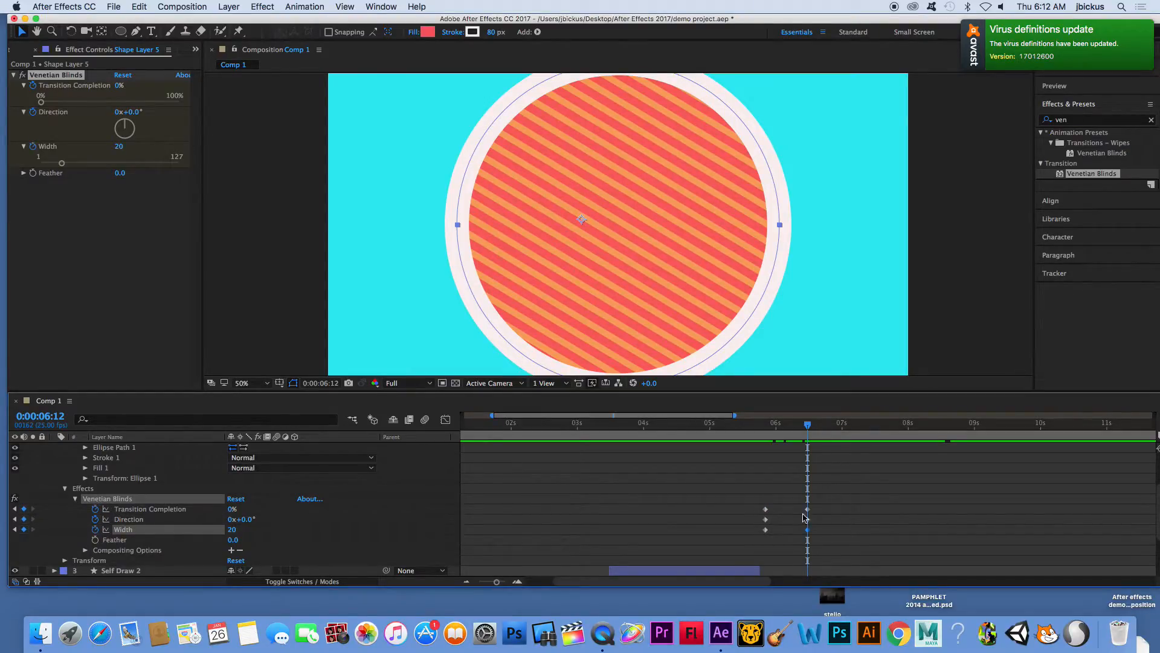
- At 0:00:07:11, keyframe Shape Layer 5's Transition Completion at 26%, Direction at 33° and Width at 49, and preview from 0:00:05:10
{"action": "left_click_drag", "start_coordinate": [810, 426], "coordinate": [872, 433]}
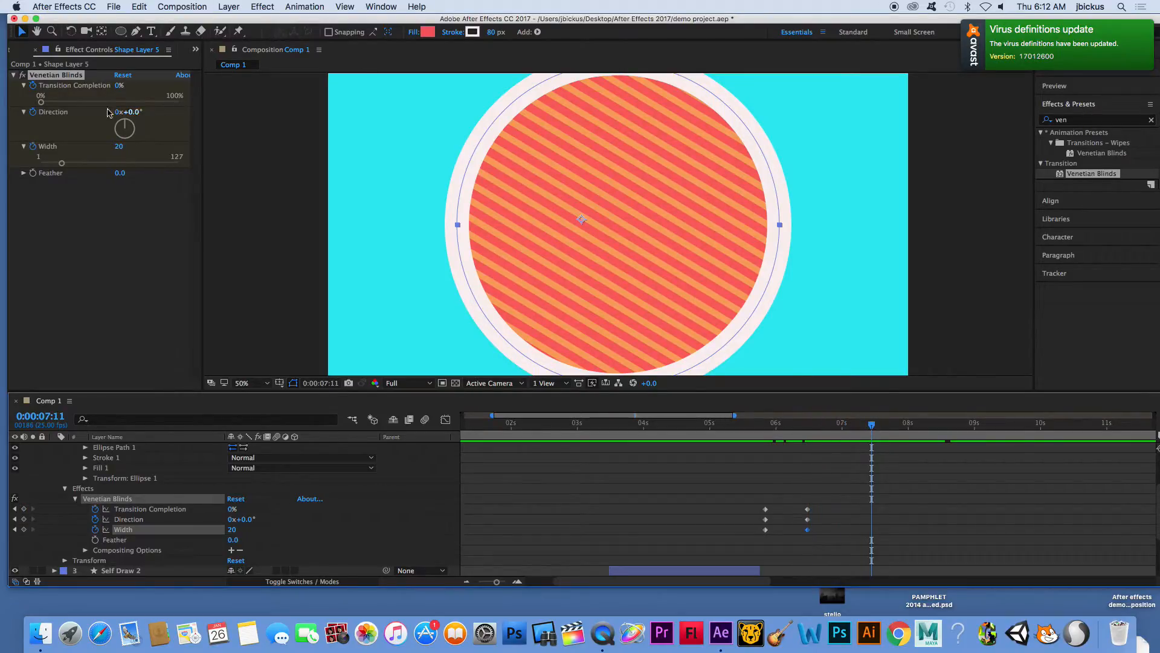
{"action": "left_click_drag", "start_coordinate": [42, 102], "coordinate": [133, 127]}
{"action": "left_click", "coordinate": [124, 124]}
{"action": "left_click_drag", "start_coordinate": [61, 163], "coordinate": [93, 164]}
{"action": "left_click_drag", "start_coordinate": [128, 127], "coordinate": [130, 125]}
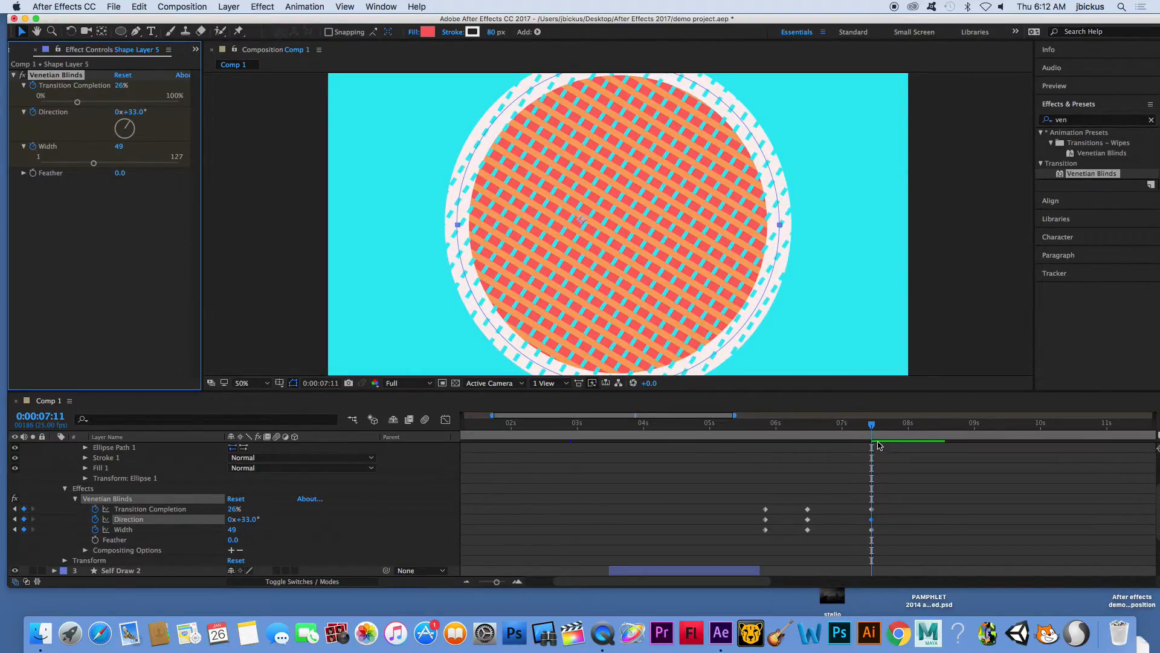
{"action": "left_click_drag", "start_coordinate": [871, 429], "coordinate": [738, 443]}
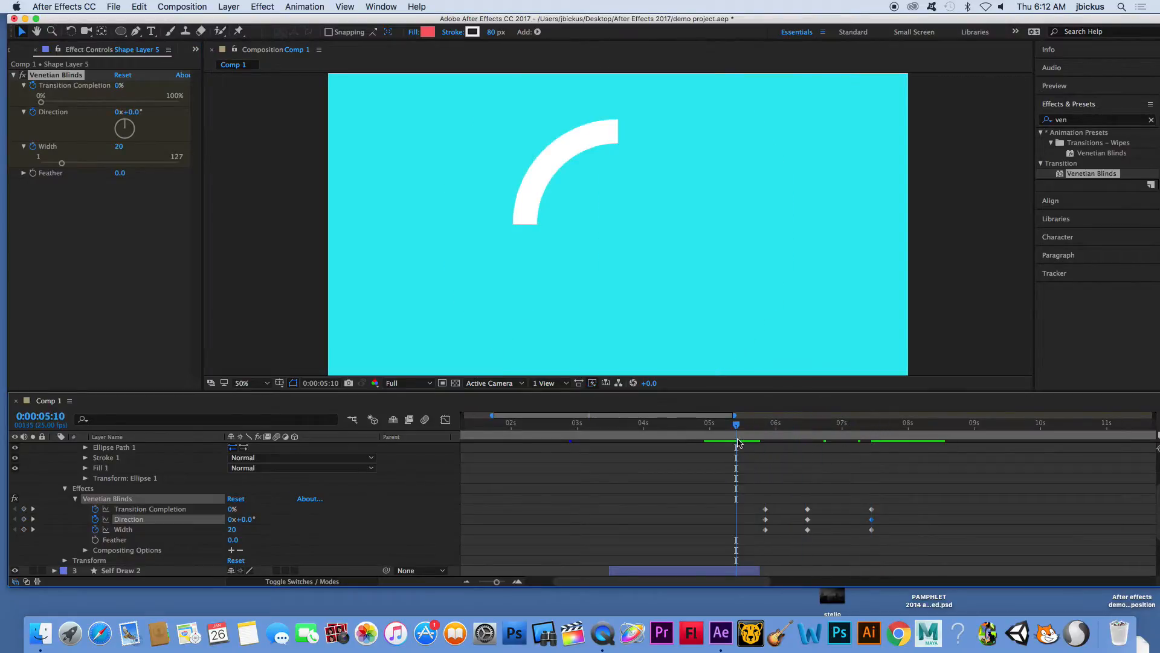
{"action": "key", "text": "space"}
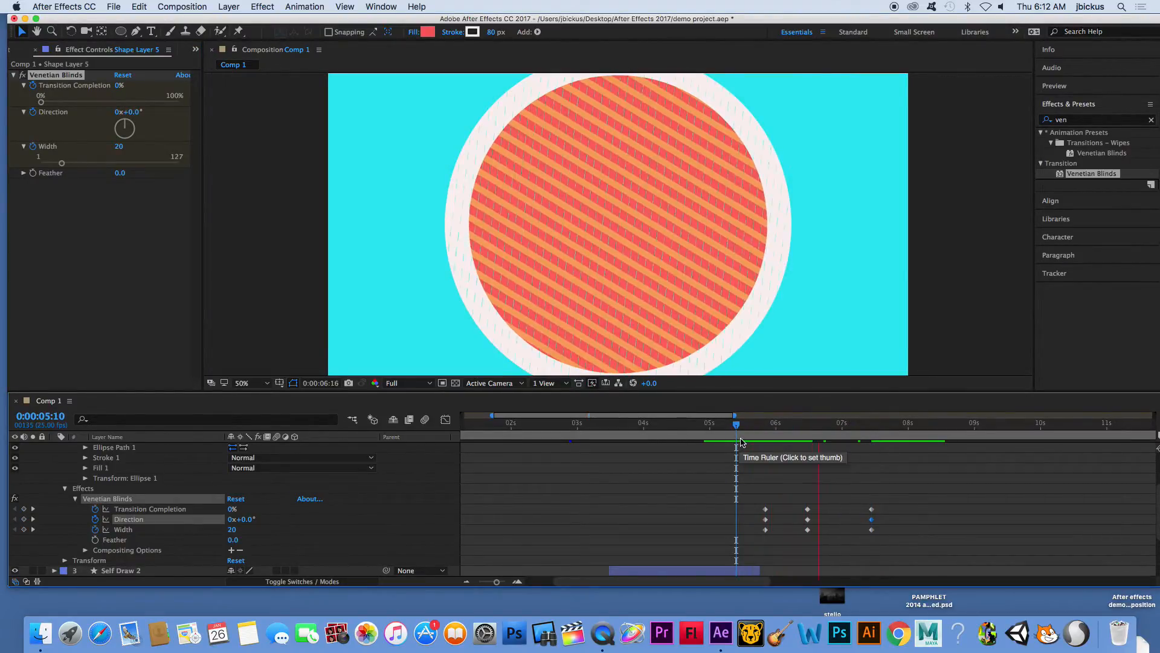
{"action": "key", "text": "space"}
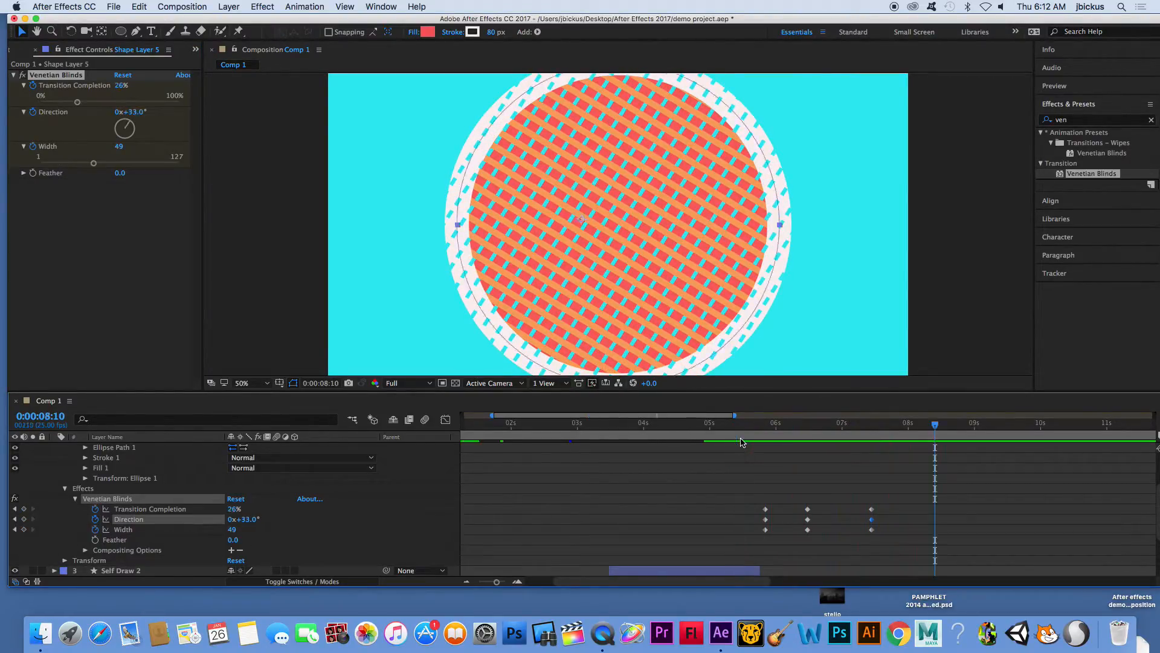
{"action": "left_click_drag", "start_coordinate": [931, 432], "coordinate": [848, 432]}
- At 0:00:05:20, start keyframing the Scale of Shape Layer 6 and Shape Layer 5 together at 100%
{"action": "scroll", "coordinate": [229, 496], "scroll_direction": "up", "scroll_amount": 3}
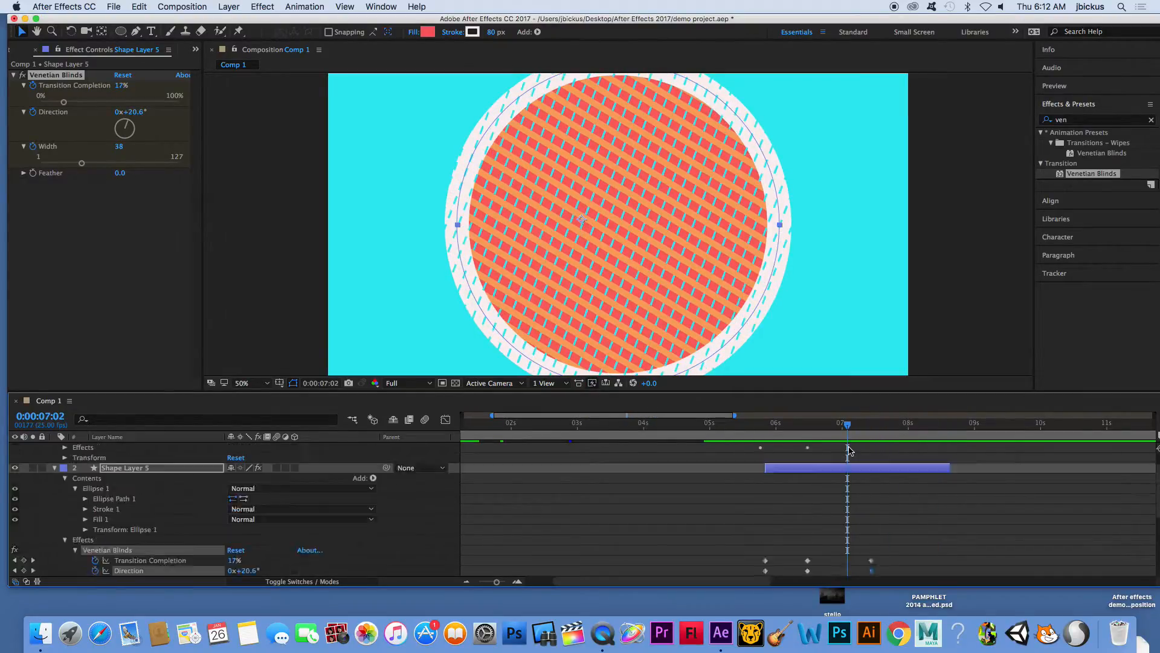
{"action": "left_click", "coordinate": [65, 499]}
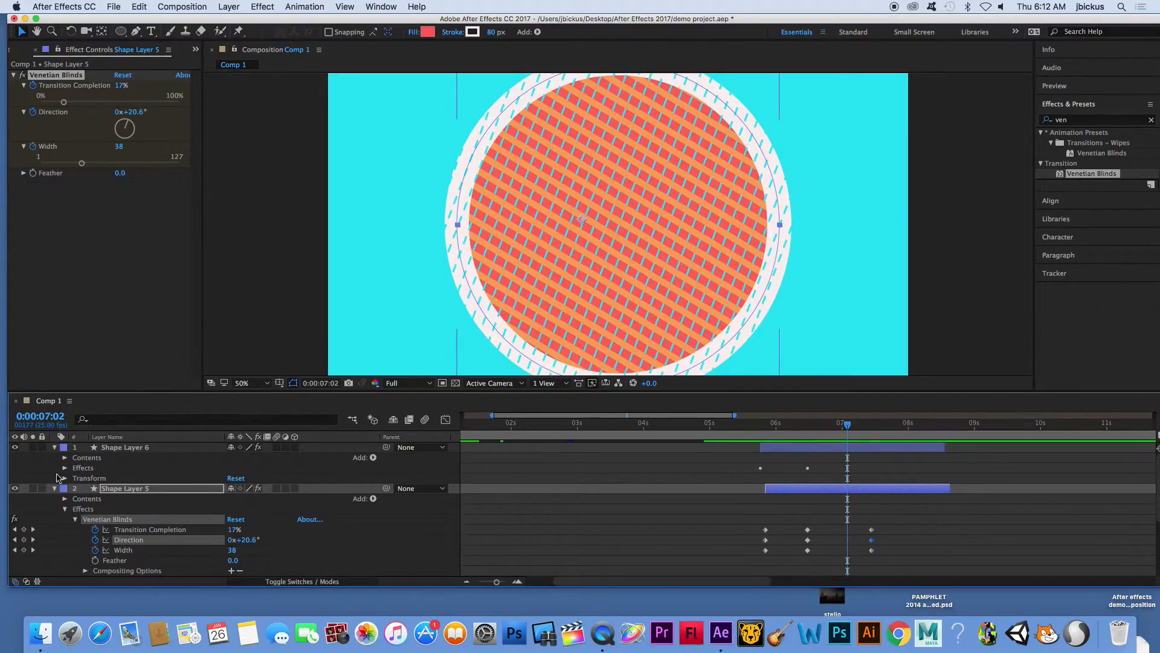
{"action": "left_click", "coordinate": [76, 520]}
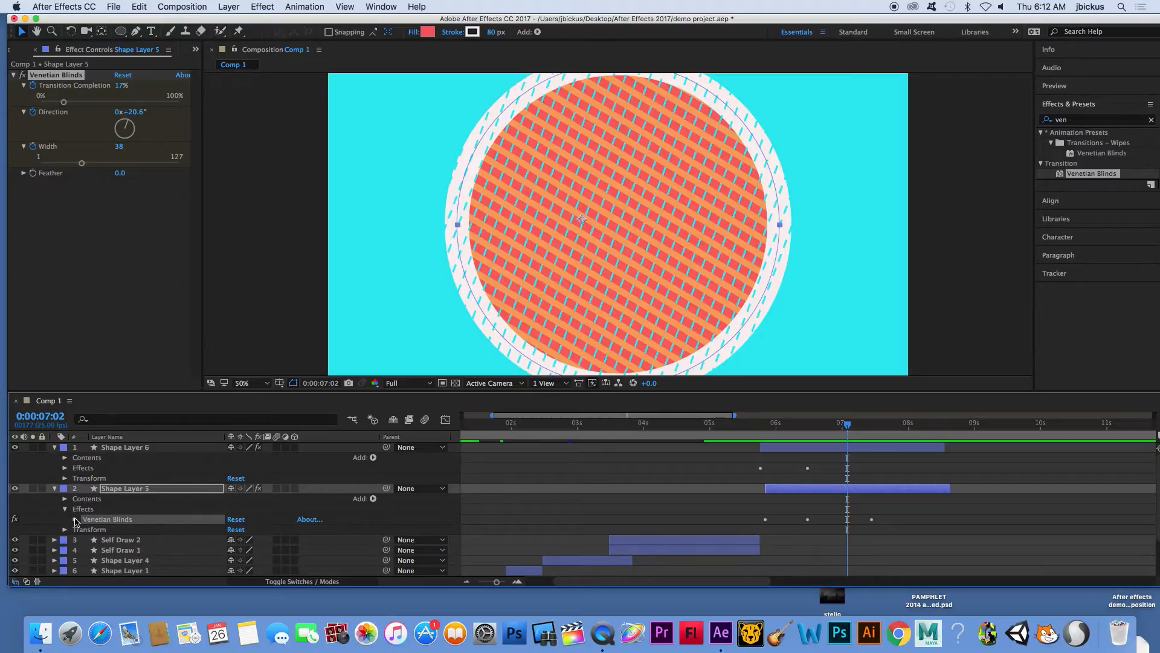
{"action": "left_click_drag", "start_coordinate": [776, 423], "coordinate": [763, 430]}
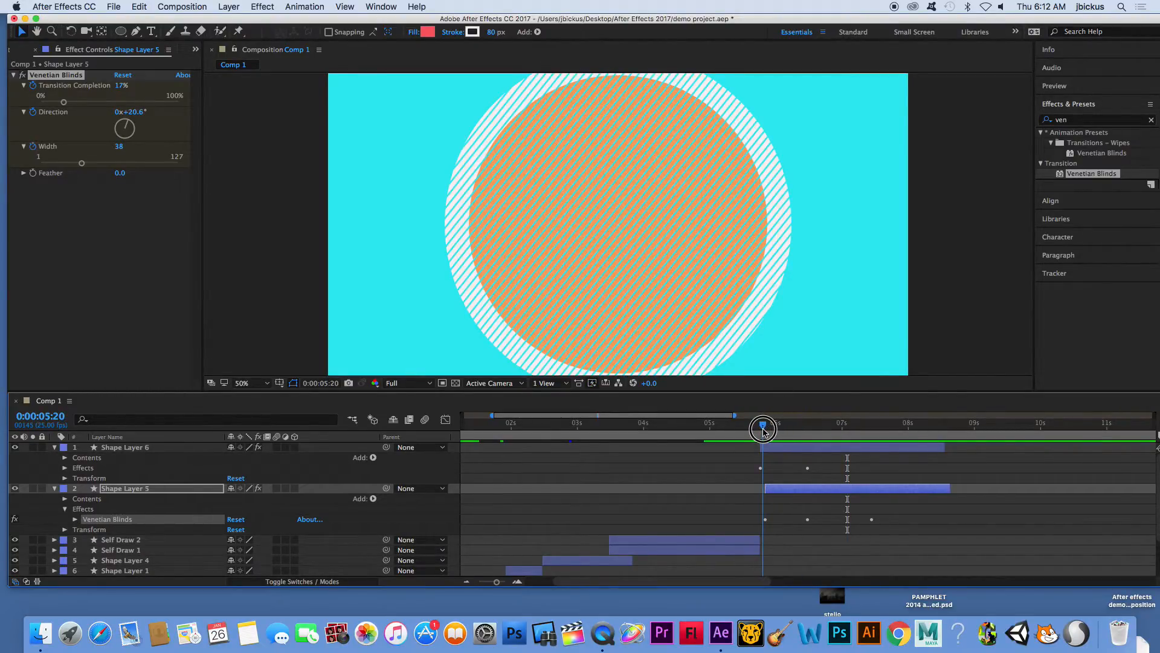
{"action": "left_click", "coordinate": [55, 447]}
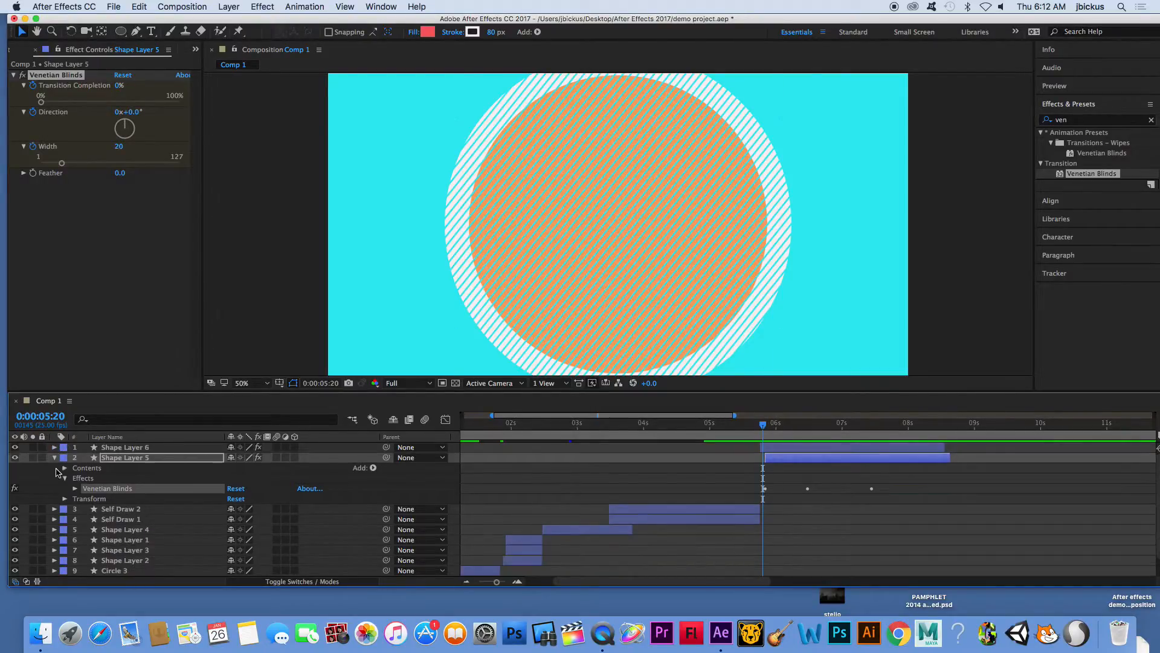
{"action": "left_click", "coordinate": [54, 457]}
{"action": "left_click", "coordinate": [138, 451]}
{"action": "left_click", "coordinate": [141, 458], "text": "shift"}
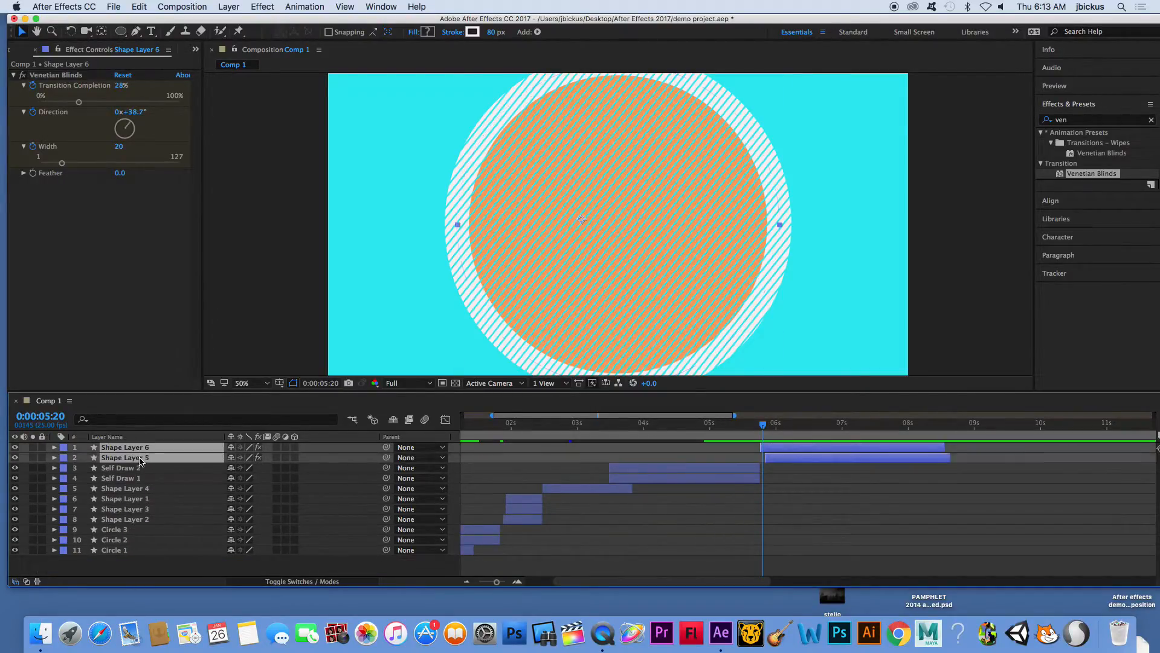
{"action": "key", "text": "s"}
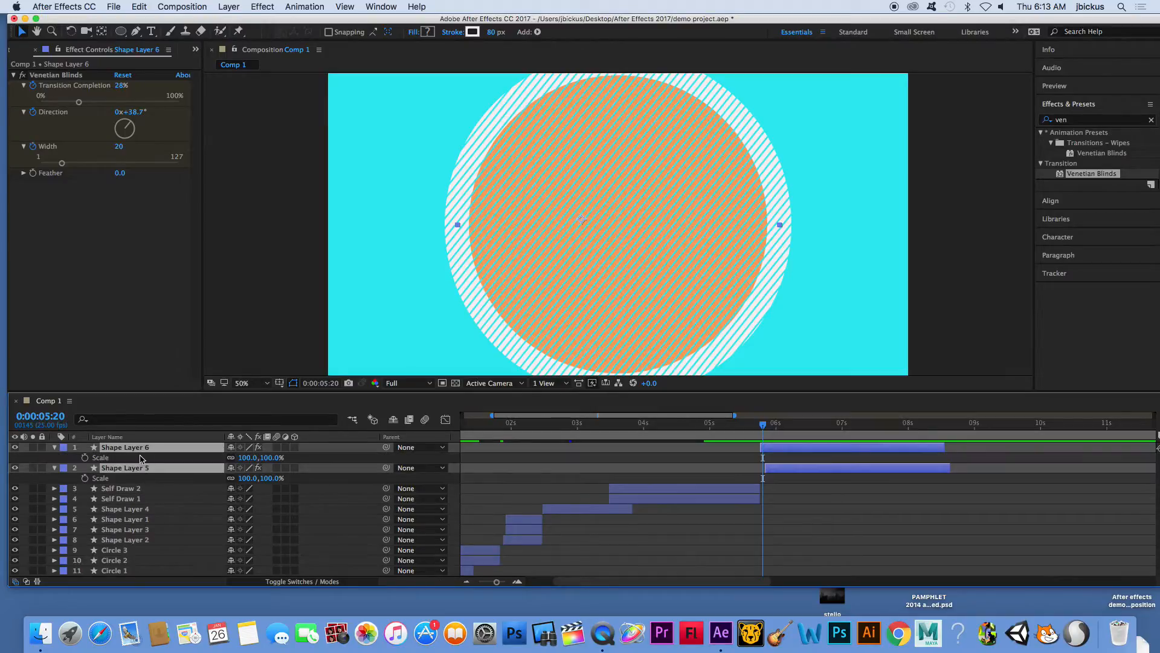
{"action": "left_click", "coordinate": [84, 458]}
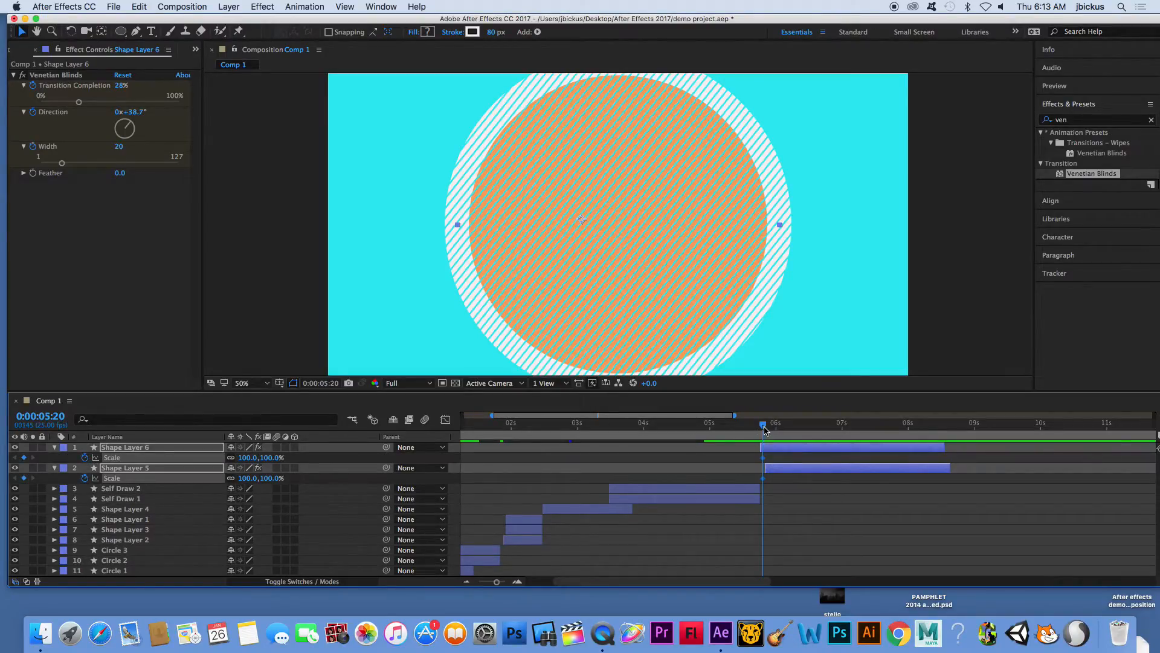
- Add hold-over Scale keyframes at 100% for Shape Layer 6 and Shape Layer 5 just after their first Scale keyframes
{"action": "left_click_drag", "start_coordinate": [772, 472], "coordinate": [770, 471]}
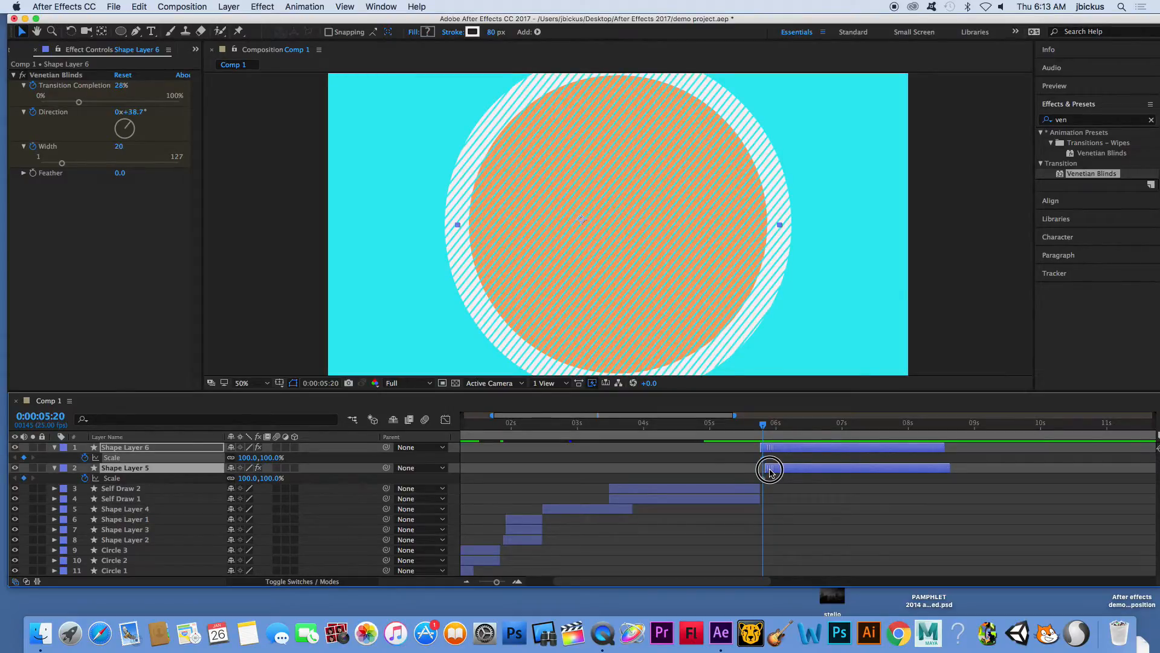
{"action": "left_click", "coordinate": [784, 473]}
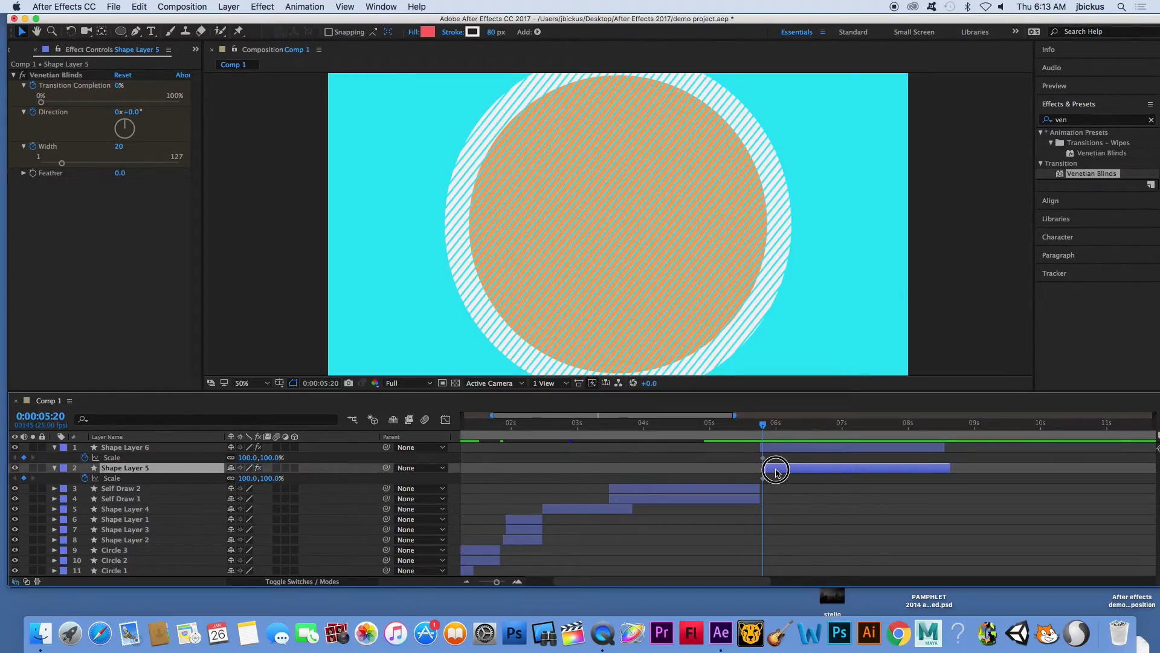
{"action": "mouse_move", "coordinate": [764, 429]}
{"action": "left_mouse_down"}
{"action": "mouse_move", "coordinate": [785, 432]}
{"action": "mouse_move", "coordinate": [771, 438]}
{"action": "left_mouse_up"}
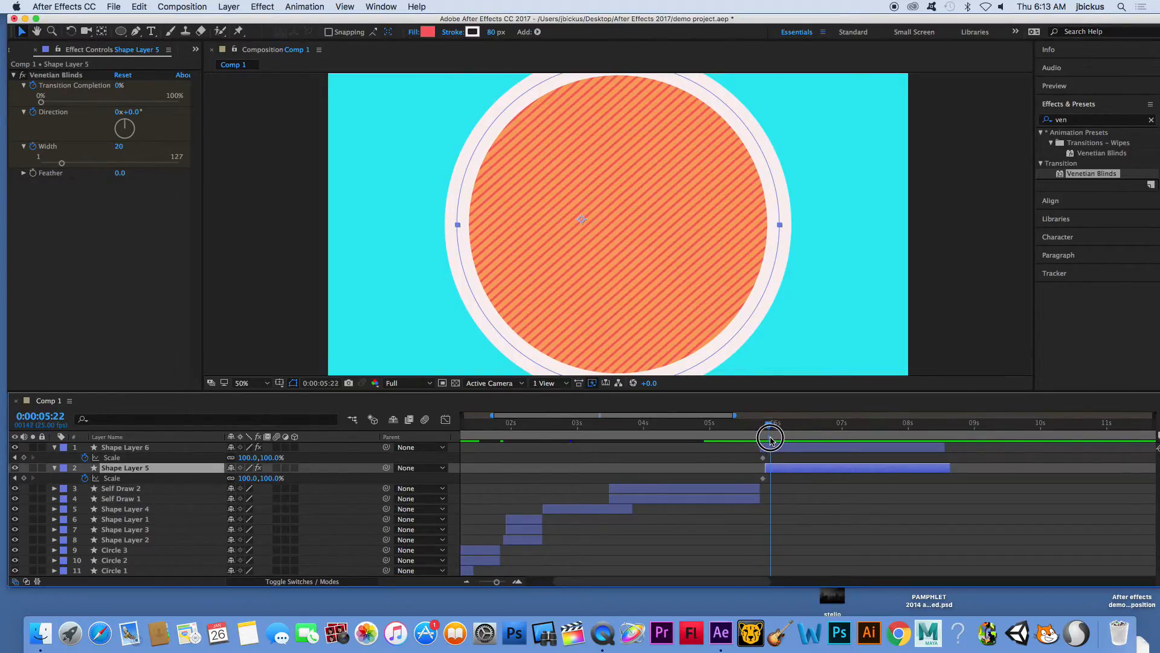
{"action": "left_click", "coordinate": [24, 457]}
{"action": "left_click", "coordinate": [25, 477]}
- At 0:00:07:01, keyframe Shape Layer 6's Scale at 266%, and preview from 0:00:05:16
{"action": "left_click_drag", "start_coordinate": [768, 436], "coordinate": [844, 431]}
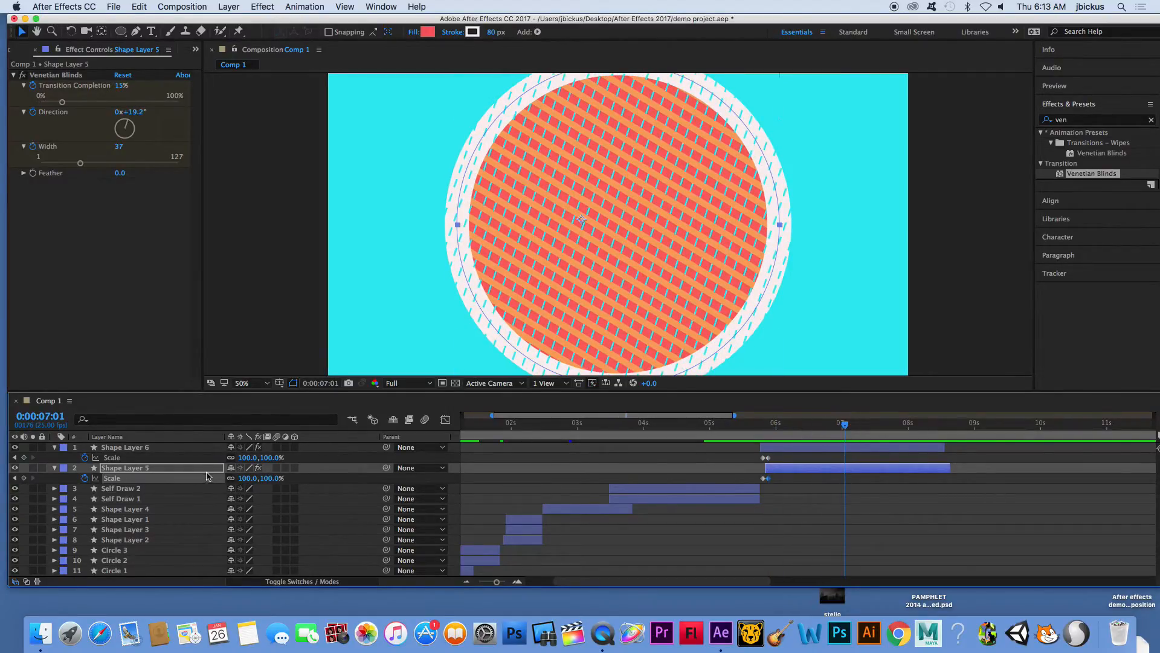
{"action": "left_click_drag", "start_coordinate": [248, 457], "coordinate": [335, 452]}
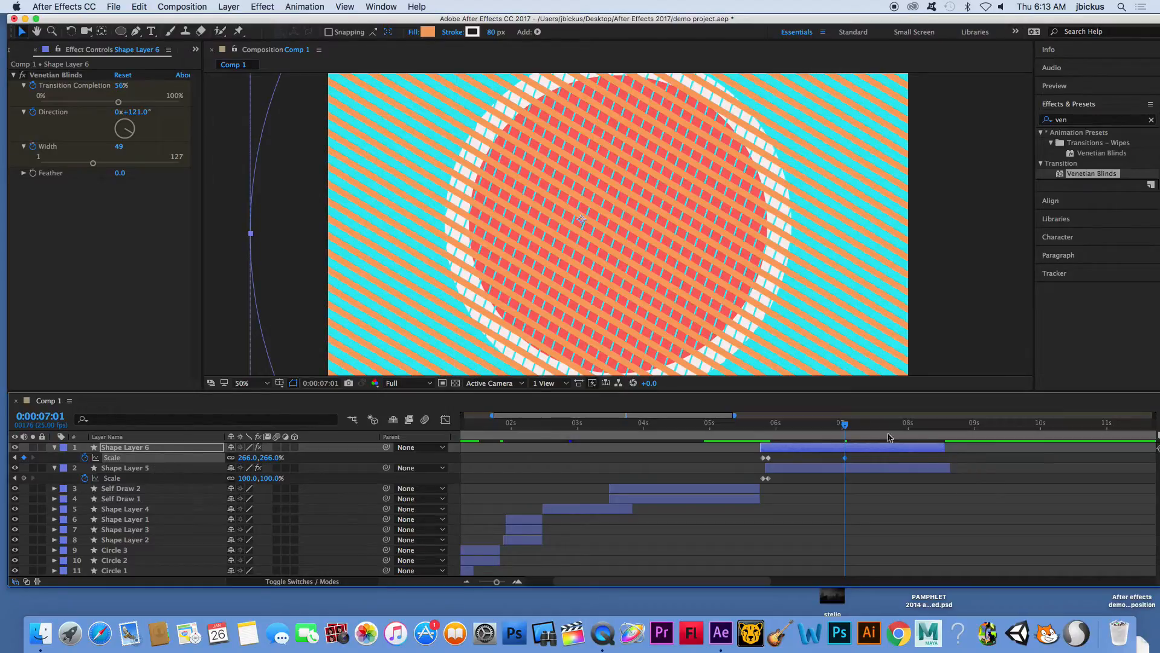
{"action": "left_click", "coordinate": [753, 426]}
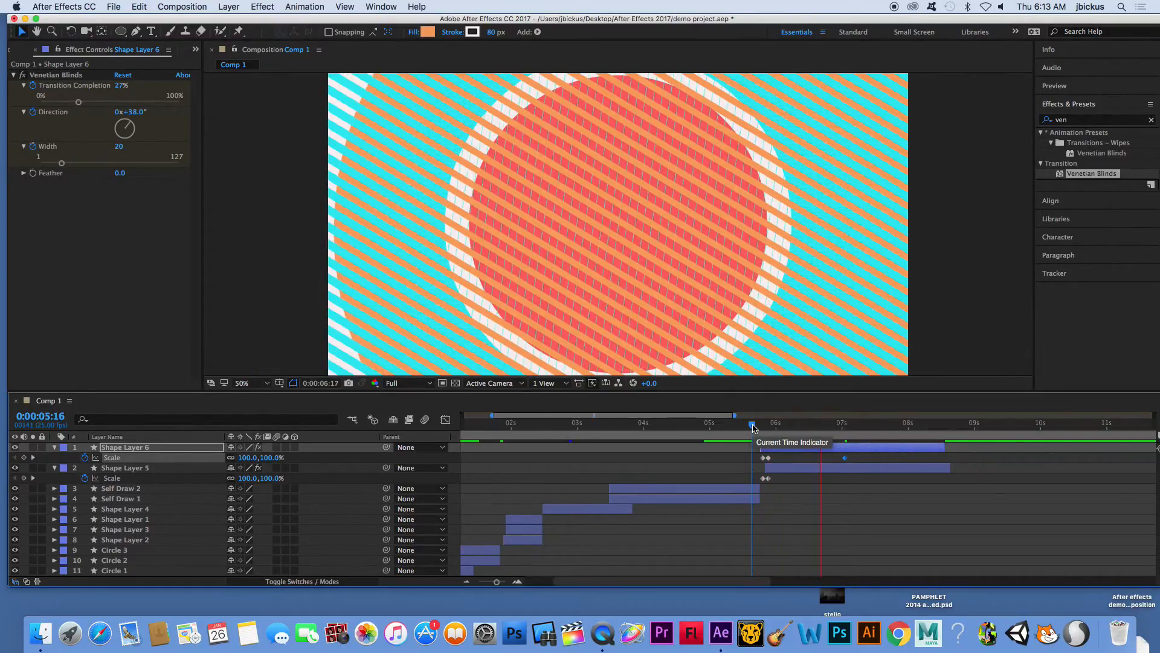
{"action": "key", "text": "space"}
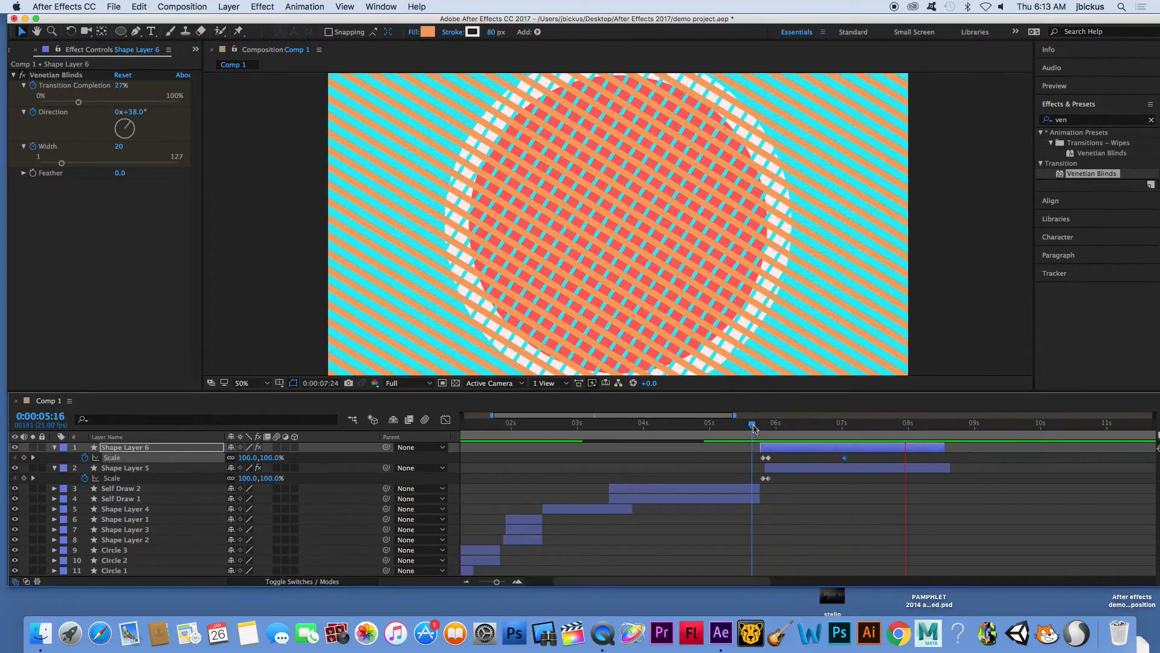
- Trim Shape Layer 5's end to about 0:00:08:15, and draw a new ellipse in the middle of the empty frame at 0:00:08:16
{"action": "left_click_drag", "start_coordinate": [784, 432], "coordinate": [946, 467]}
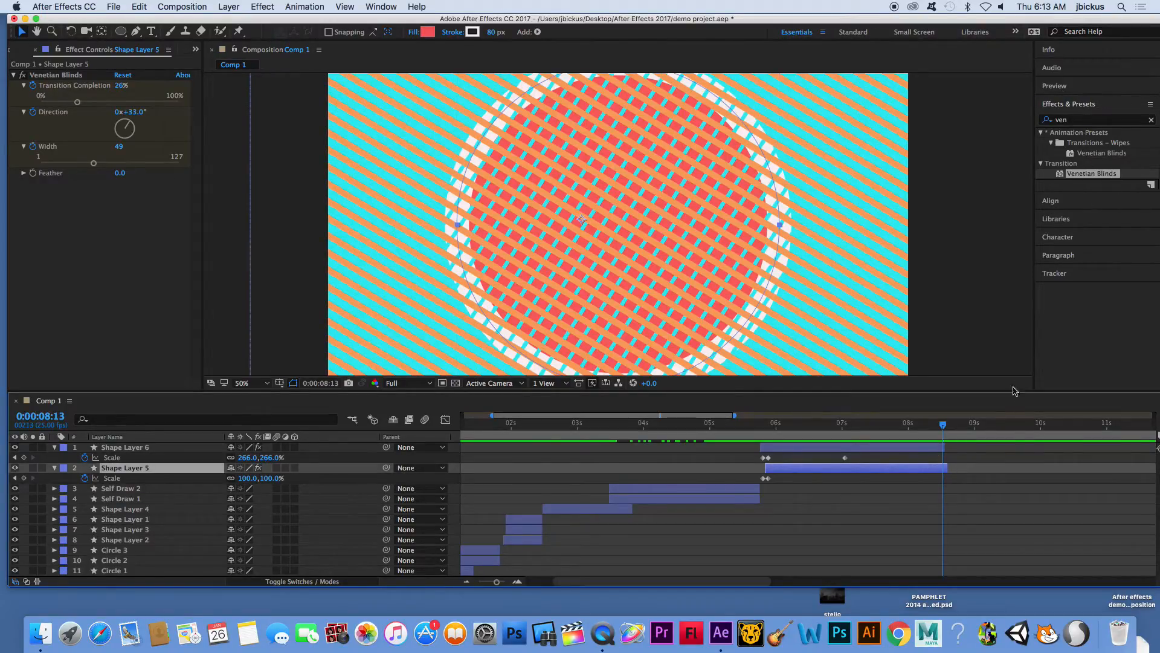
{"action": "left_click", "coordinate": [951, 427]}
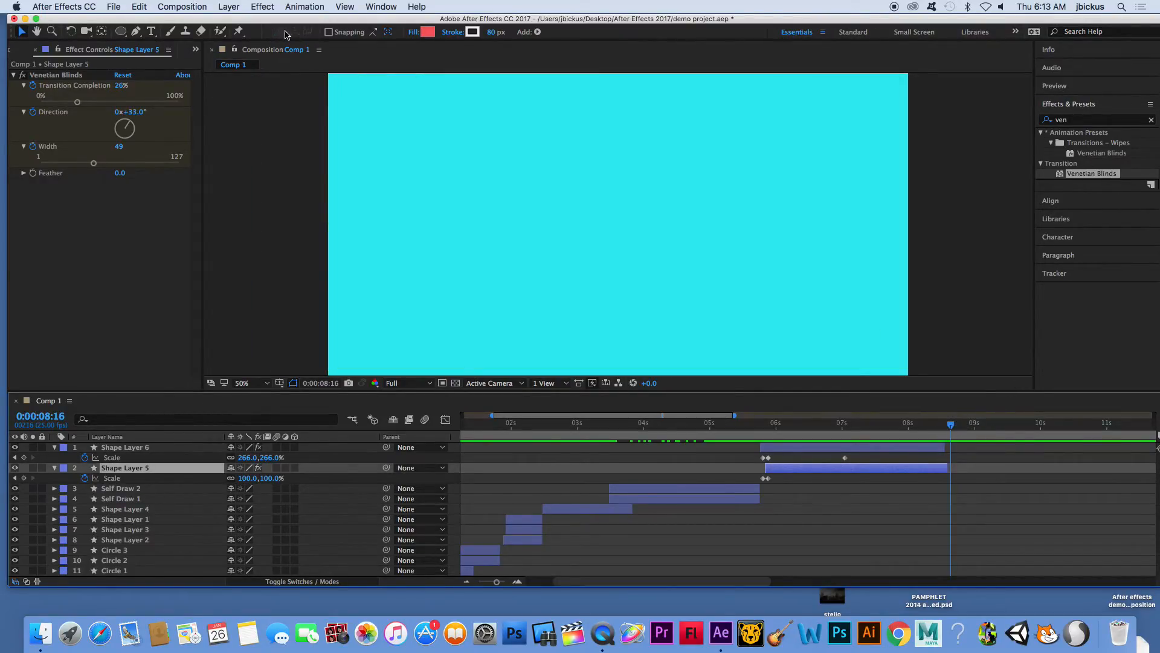
{"action": "left_click", "coordinate": [1007, 491]}
{"action": "left_click", "coordinate": [120, 32]}
{"action": "left_click_drag", "start_coordinate": [501, 113], "coordinate": [736, 338]}
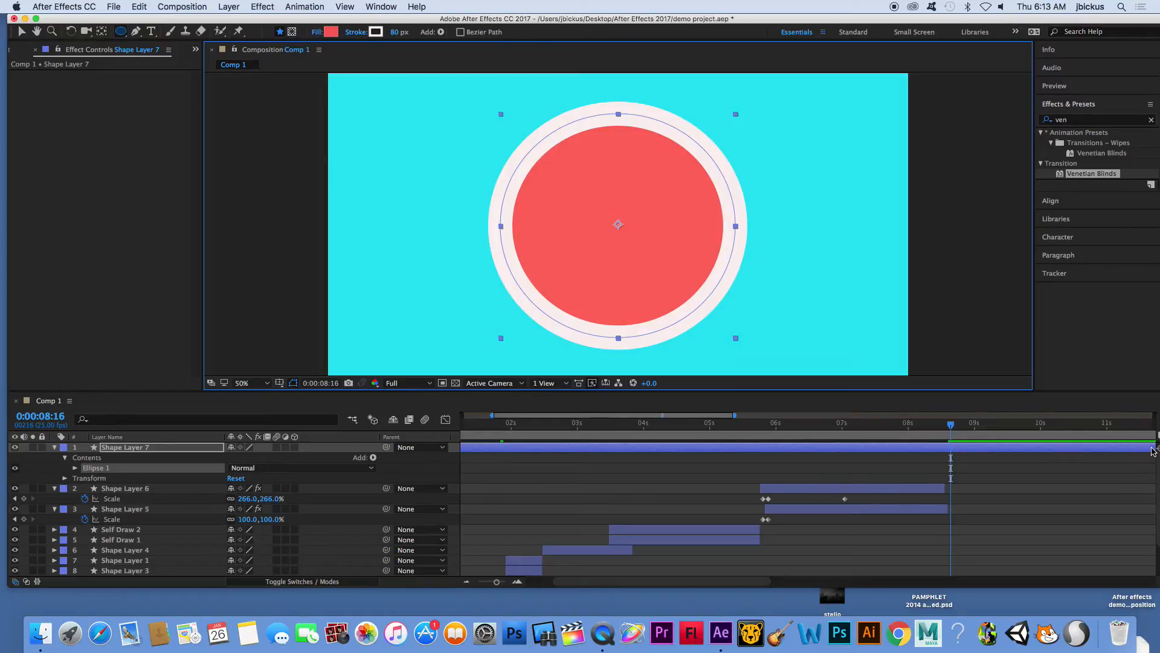
- Shorten Shape Layer 7 to about two seconds, starting where the Shape Layer 5 and 6 bars end
{"action": "left_click_drag", "start_coordinate": [496, 582], "coordinate": [479, 582]}
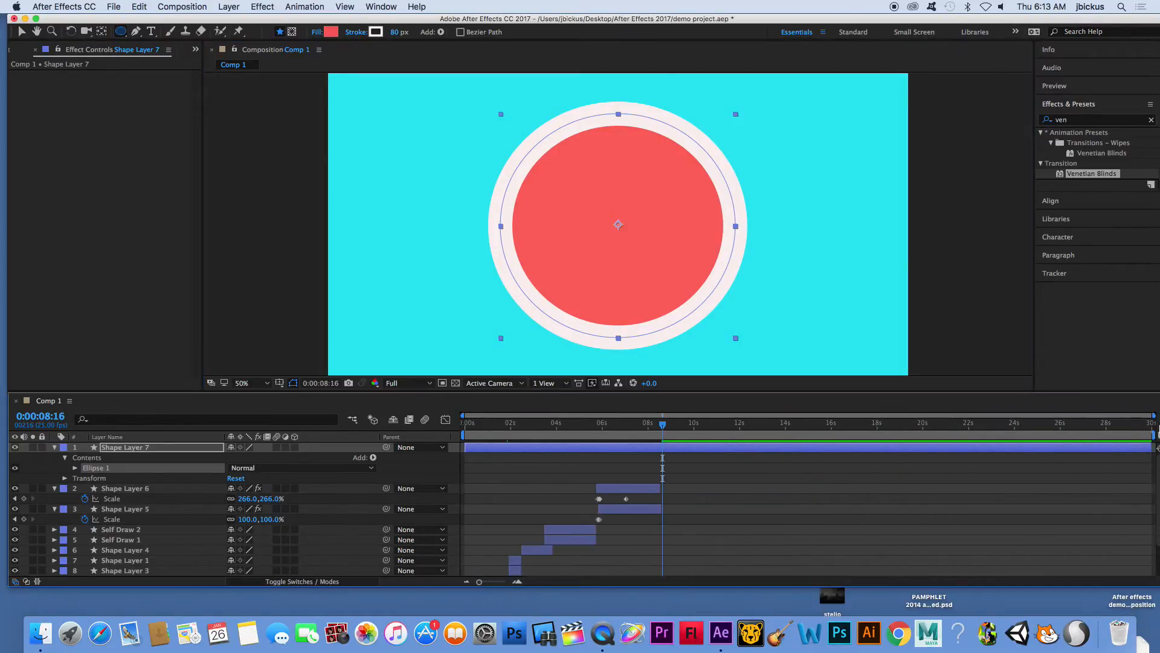
{"action": "left_click_drag", "start_coordinate": [1152, 446], "coordinate": [681, 457]}
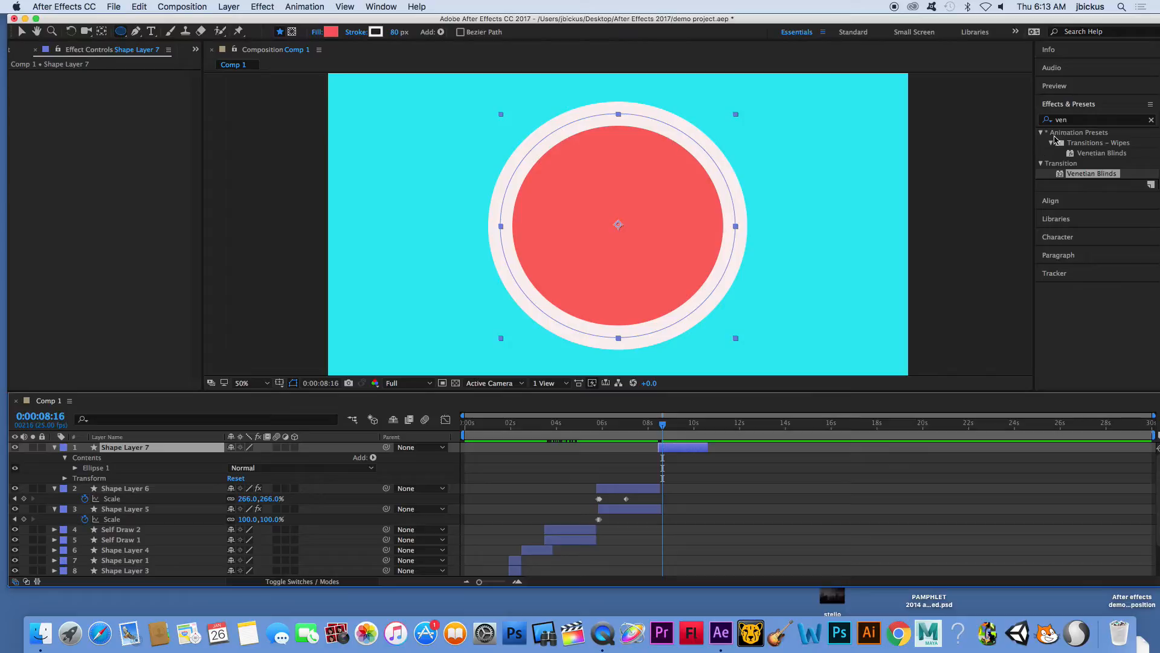
- Apply the Wiggle - position preset to Shape Layer 7 and preview it from 0:00:08:06
{"action": "left_click", "coordinate": [1073, 123]}
{"action": "type", "text": "wig"}
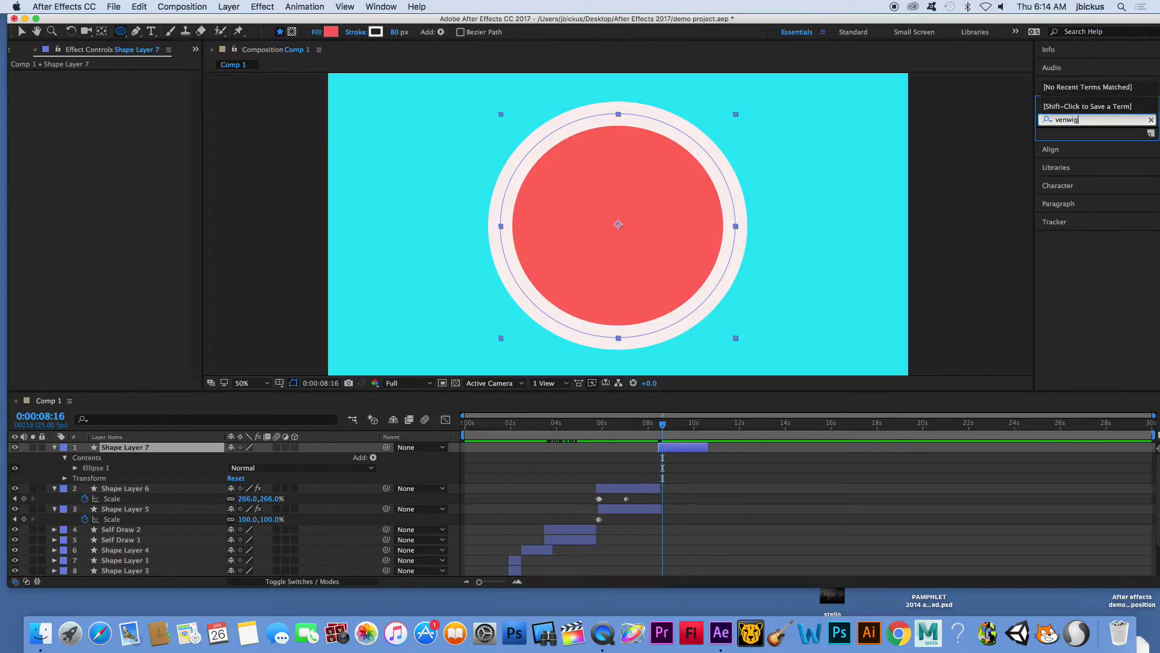
{"action": "type", "text": "gle"}
{"action": "left_click_drag", "start_coordinate": [1096, 124], "coordinate": [1030, 122]}
{"action": "type", "text": "wiggle"}
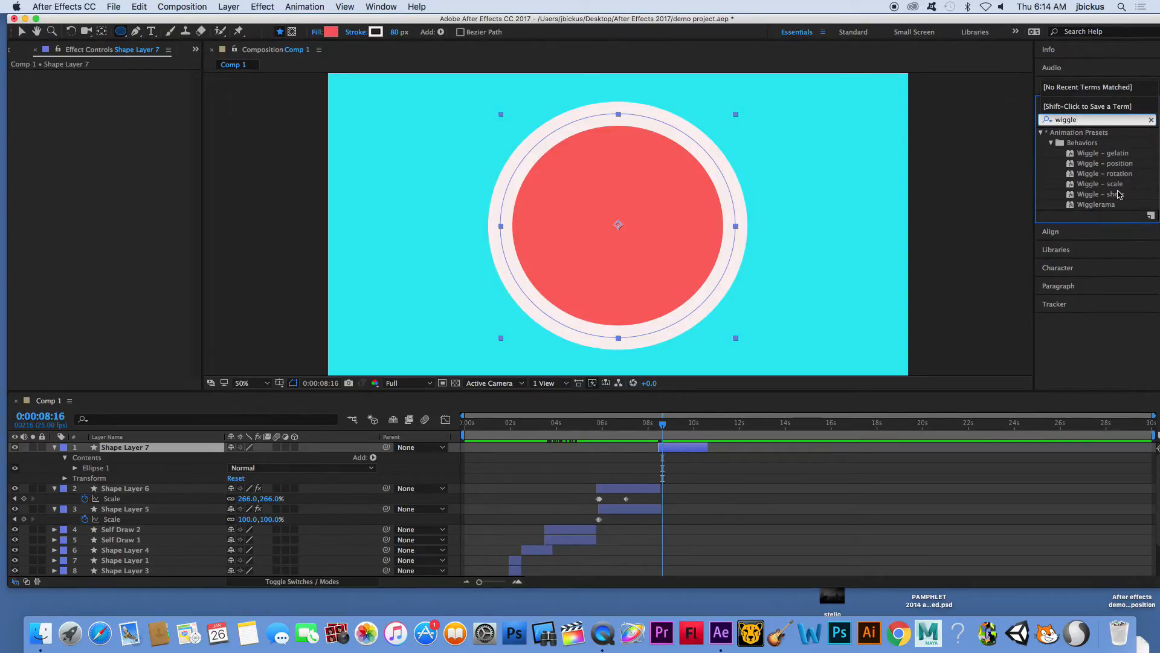
{"action": "left_click_drag", "start_coordinate": [1087, 168], "coordinate": [654, 428]}
{"action": "key", "text": "space"}
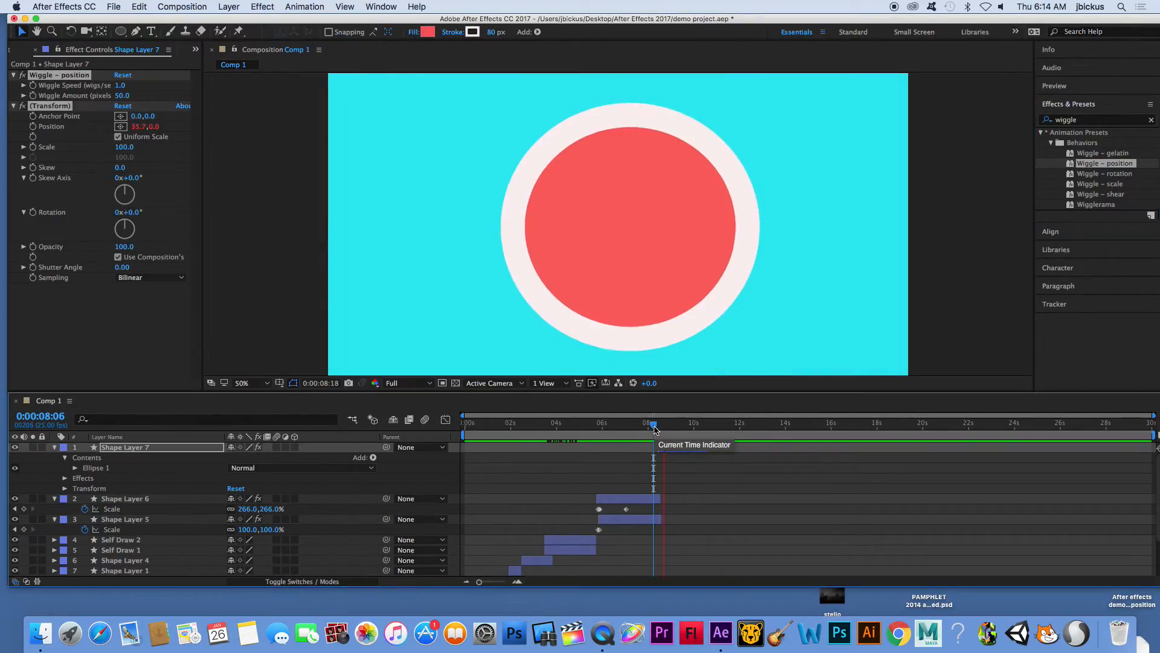
{"action": "key", "text": "space"}
{"action": "left_click", "coordinate": [681, 453]}
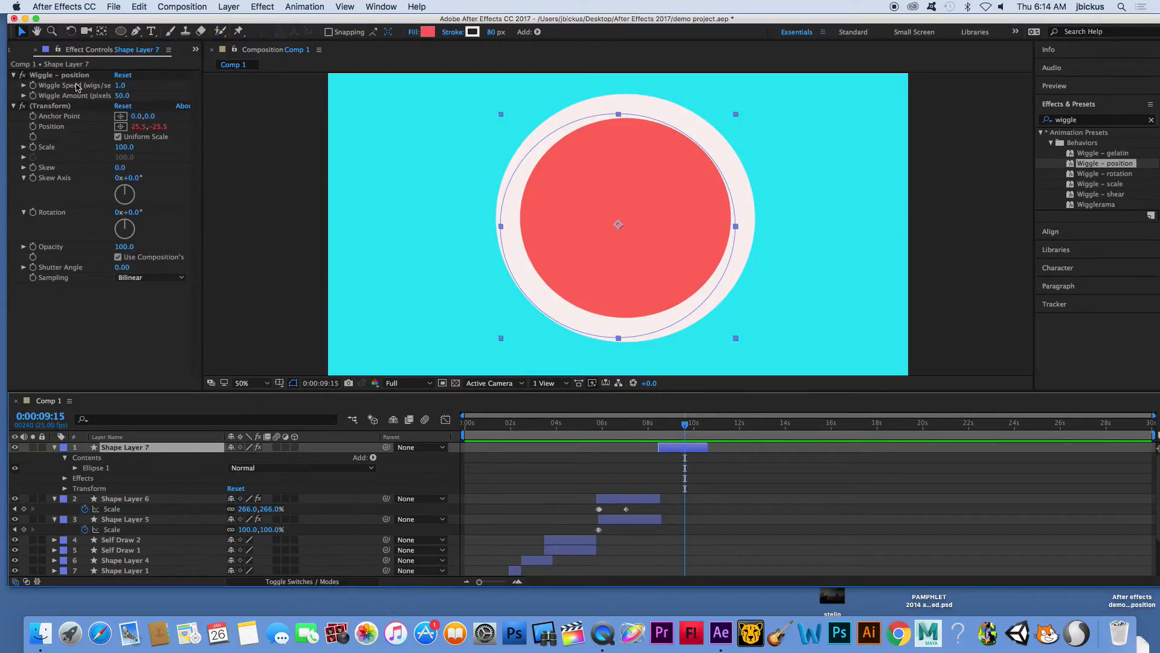
- Keyframe Shape Layer 7's Wiggle Speed at 1.0 at 0:00:08:20 and 49.3 at about 9.5 seconds, and preview from 0:00:07:22
{"action": "left_click_drag", "start_coordinate": [686, 436], "coordinate": [667, 425]}
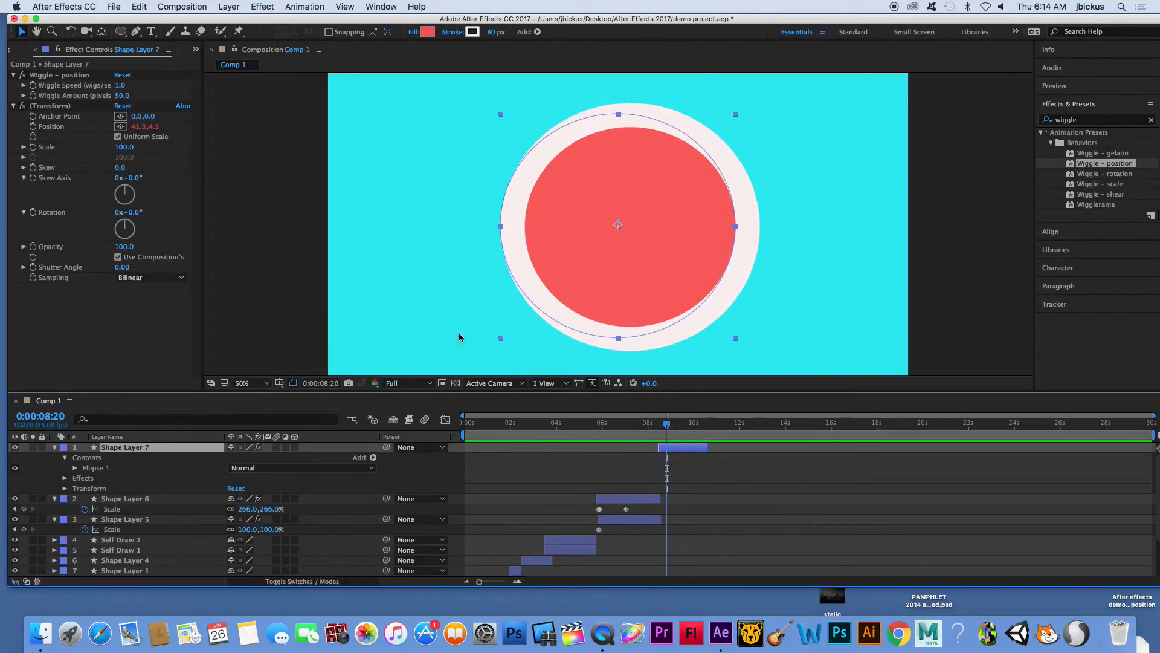
{"action": "left_click", "coordinate": [24, 85]}
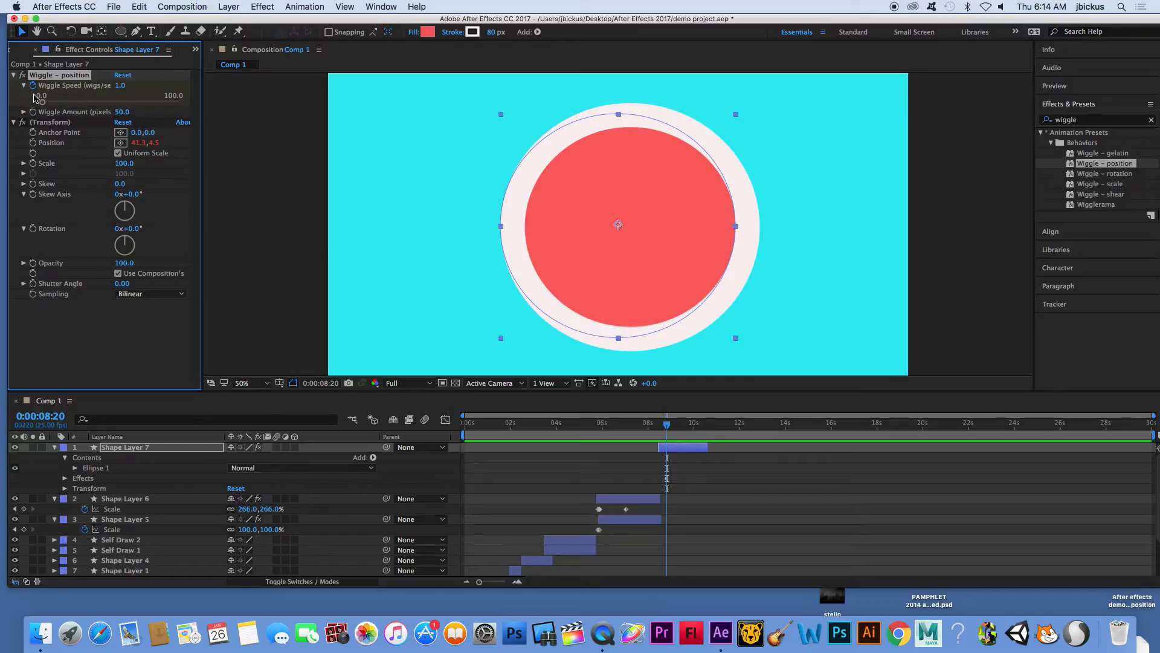
{"action": "key", "text": "space"}
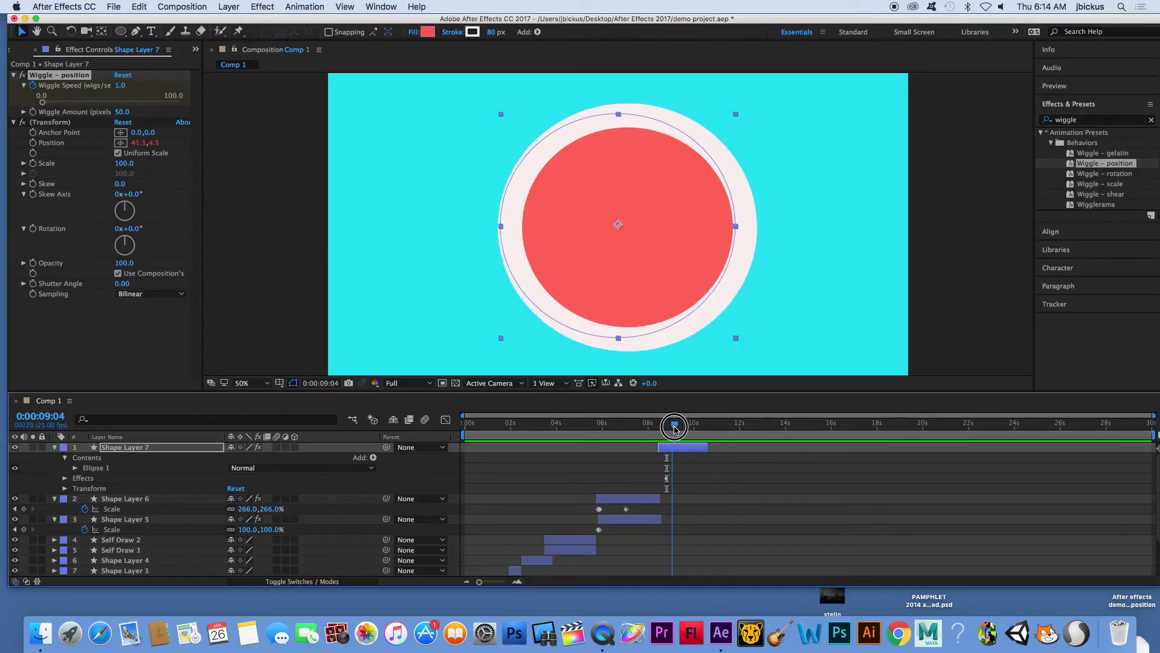
{"action": "left_click_drag", "start_coordinate": [43, 101], "coordinate": [109, 102]}
{"action": "left_click", "coordinate": [646, 424]}
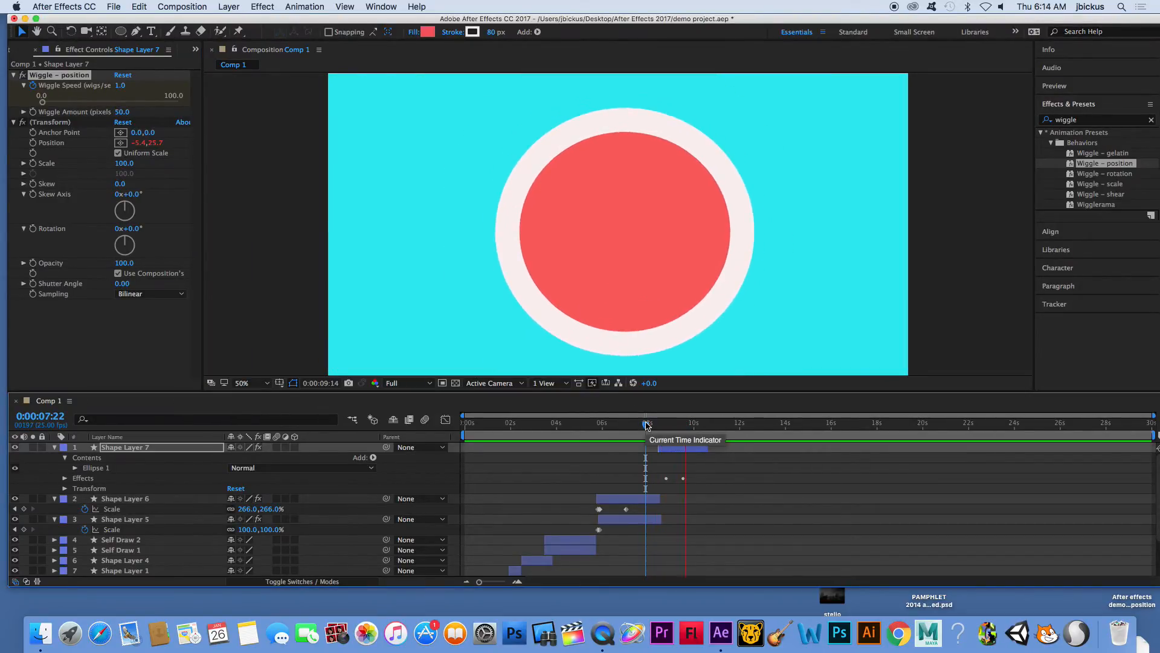
{"action": "key", "text": "space"}
{"action": "left_click", "coordinate": [688, 452]}
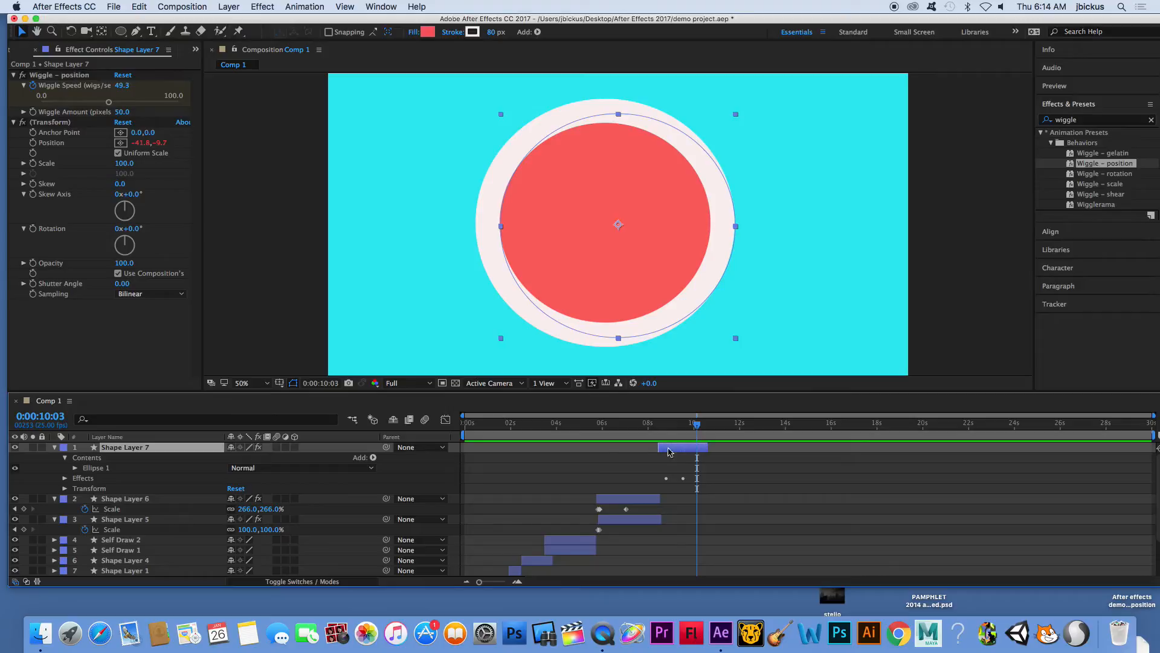
- Collapse Shape Layer 7 and duplicate it three times
{"action": "left_click", "coordinate": [54, 448]}
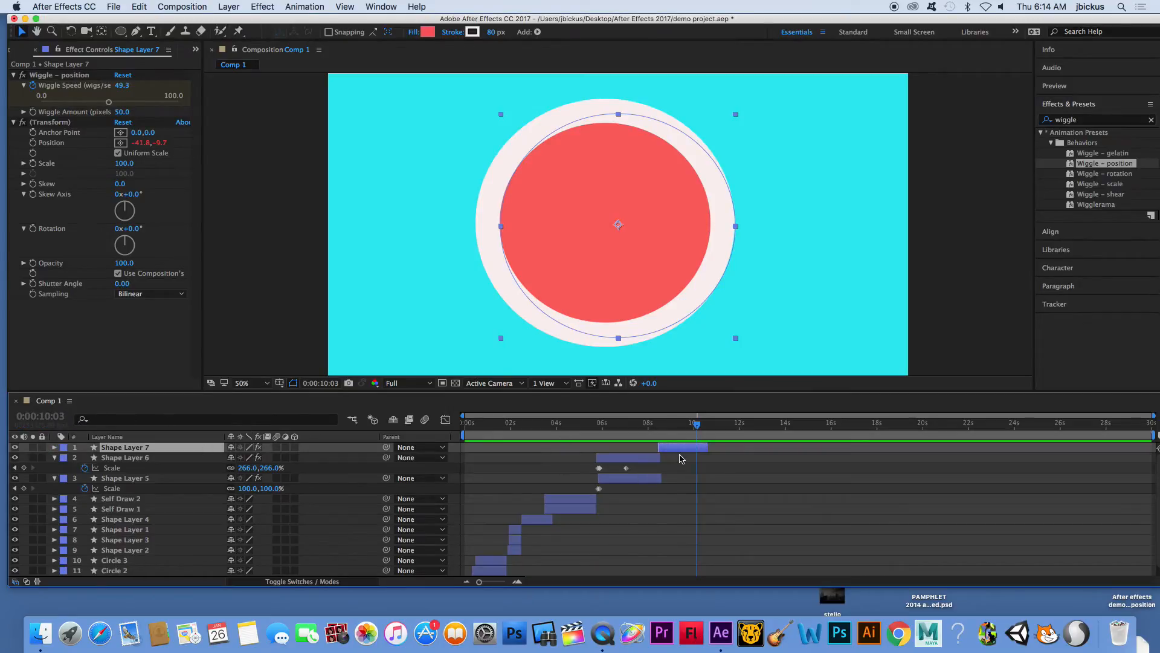
{"action": "key", "text": "super+d"}
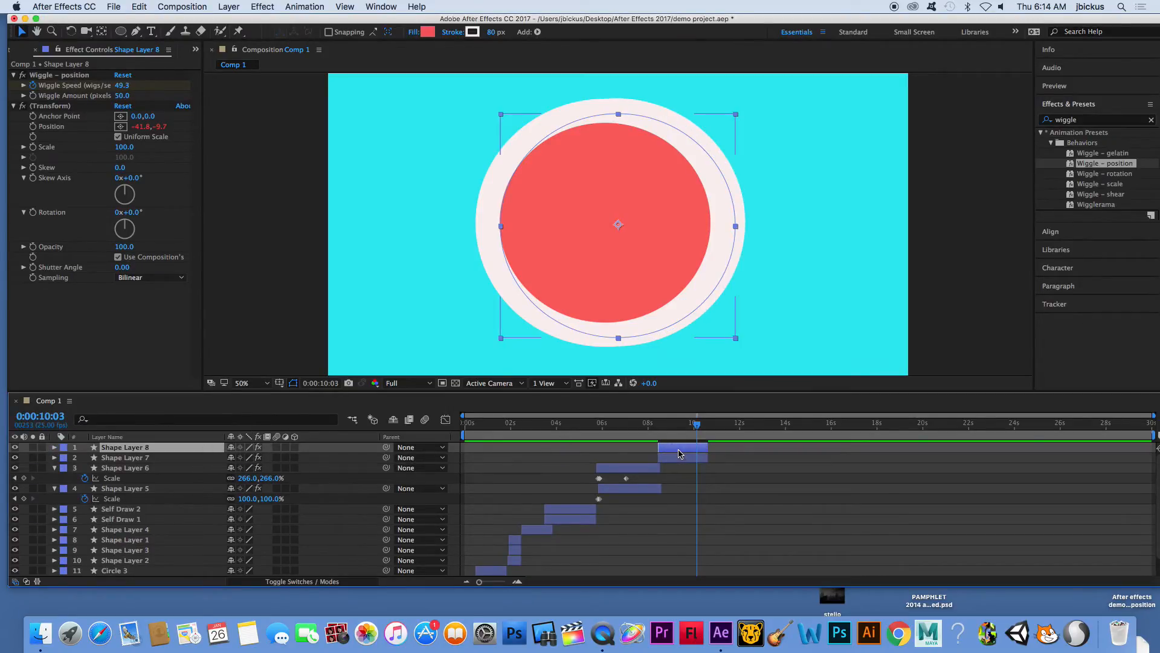
{"action": "left_click_drag", "start_coordinate": [679, 453], "coordinate": [678, 454]}
{"action": "key", "text": "super+d"}
{"action": "key", "text": "super+d"}
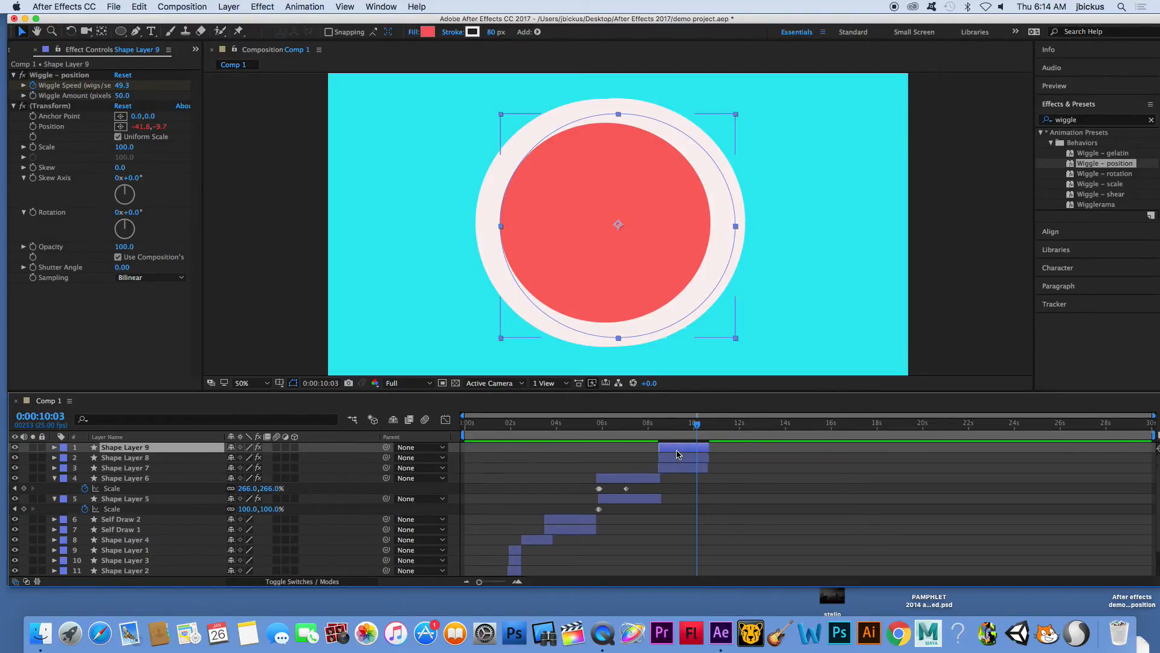
- Shrink two of the circle copies, placing Shape Layer 10 left of the large circle and Shape Layer 9 right of it
{"action": "left_click_drag", "start_coordinate": [546, 194], "coordinate": [437, 219]}
{"action": "left_click_drag", "start_coordinate": [572, 120], "coordinate": [493, 179]}
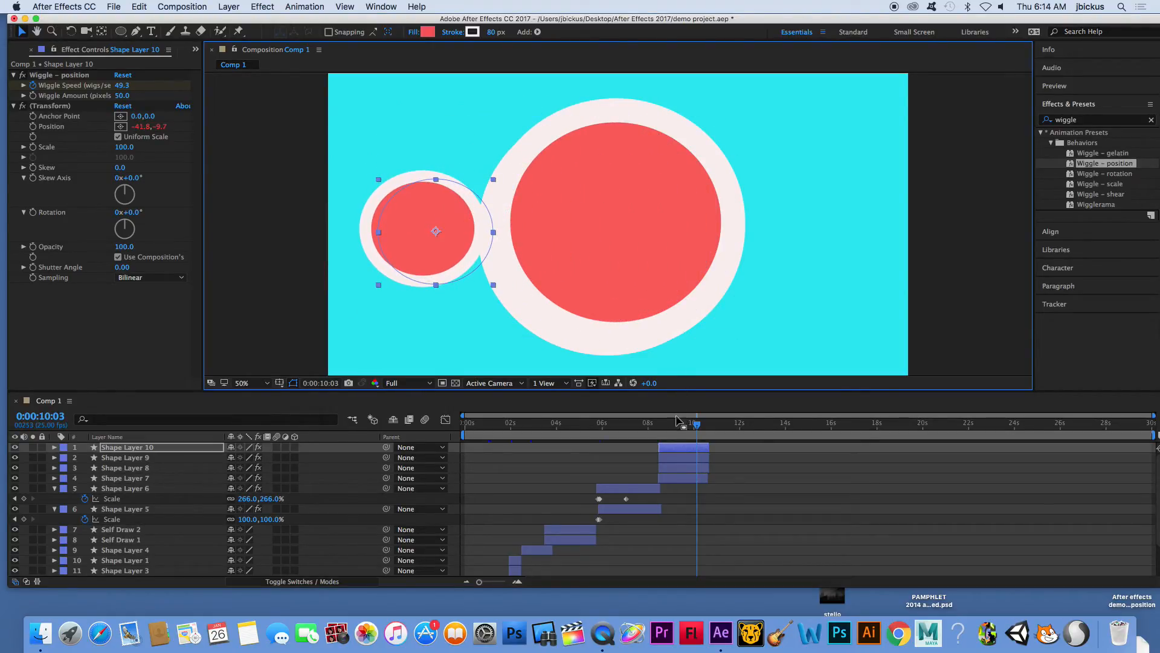
{"action": "left_click", "coordinate": [683, 458]}
{"action": "left_click_drag", "start_coordinate": [662, 193], "coordinate": [889, 203]}
{"action": "left_click_drag", "start_coordinate": [903, 122], "coordinate": [819, 197]}
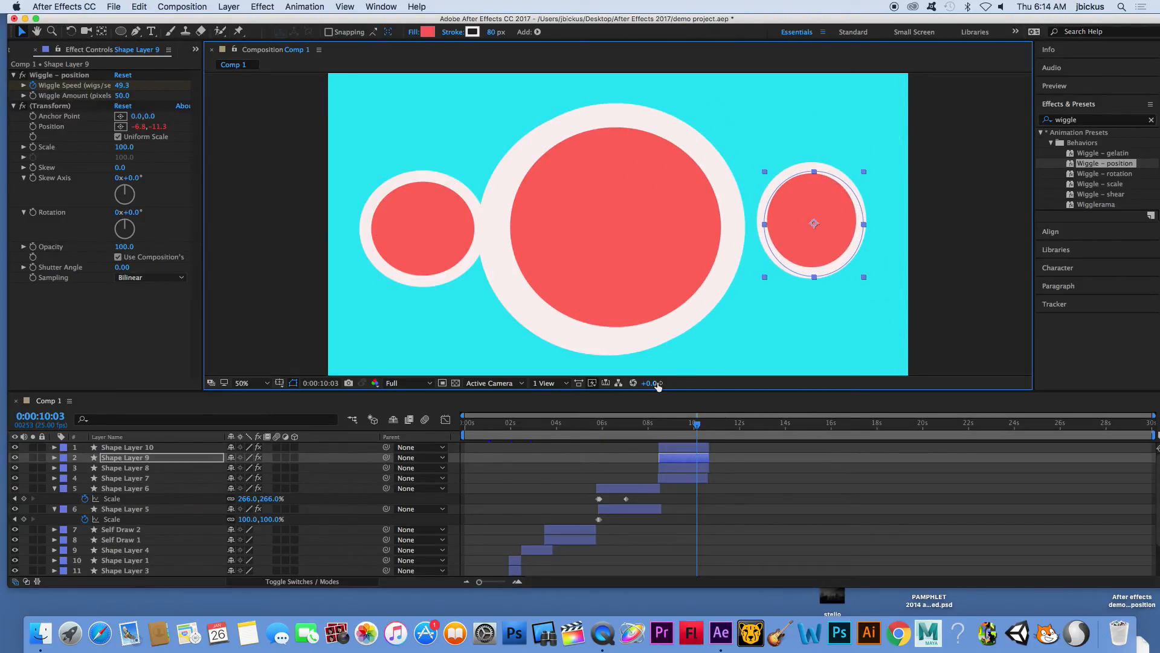
- Shrink Shape Layer 8 to about half size, center it inside the large circle, and change its fill to yellow
{"action": "left_click", "coordinate": [683, 467]}
{"action": "left_click_drag", "start_coordinate": [736, 115], "coordinate": [684, 162]}
{"action": "left_click_drag", "start_coordinate": [631, 205], "coordinate": [623, 207]}
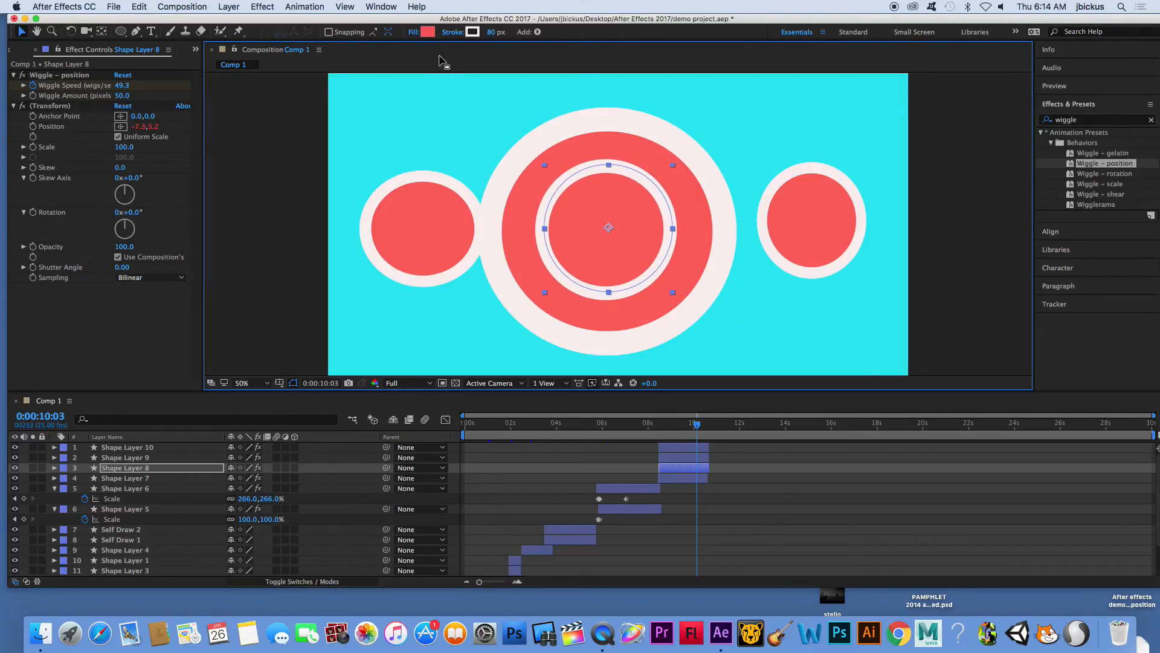
{"action": "left_click", "coordinate": [427, 31]}
{"action": "left_click", "coordinate": [712, 332]}
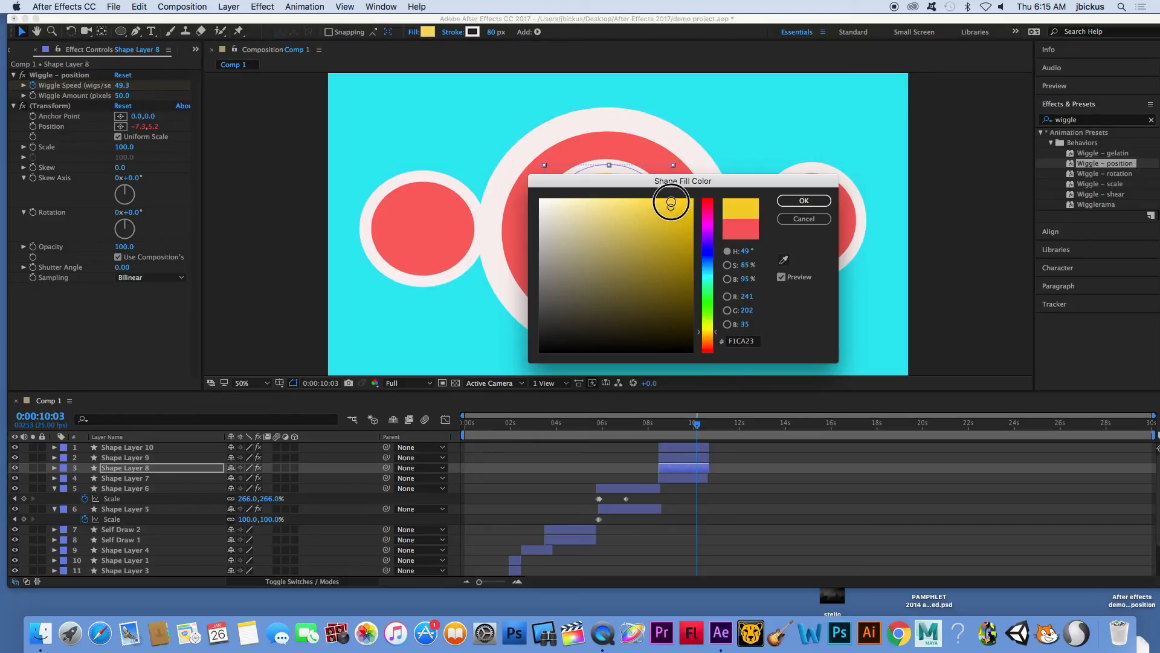
{"action": "left_click", "coordinate": [803, 200]}
- Preview the wiggling circles from 0:00:07:20, and clear the effects search and the layer selection
{"action": "left_click", "coordinate": [644, 423]}
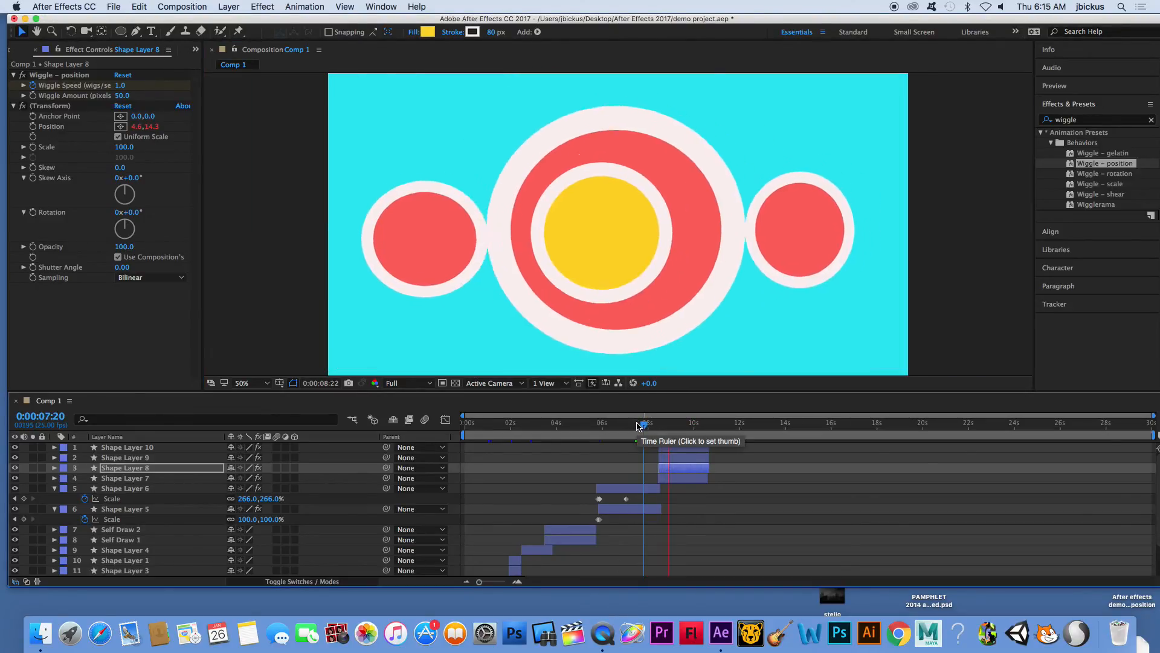
{"action": "key", "text": "space"}
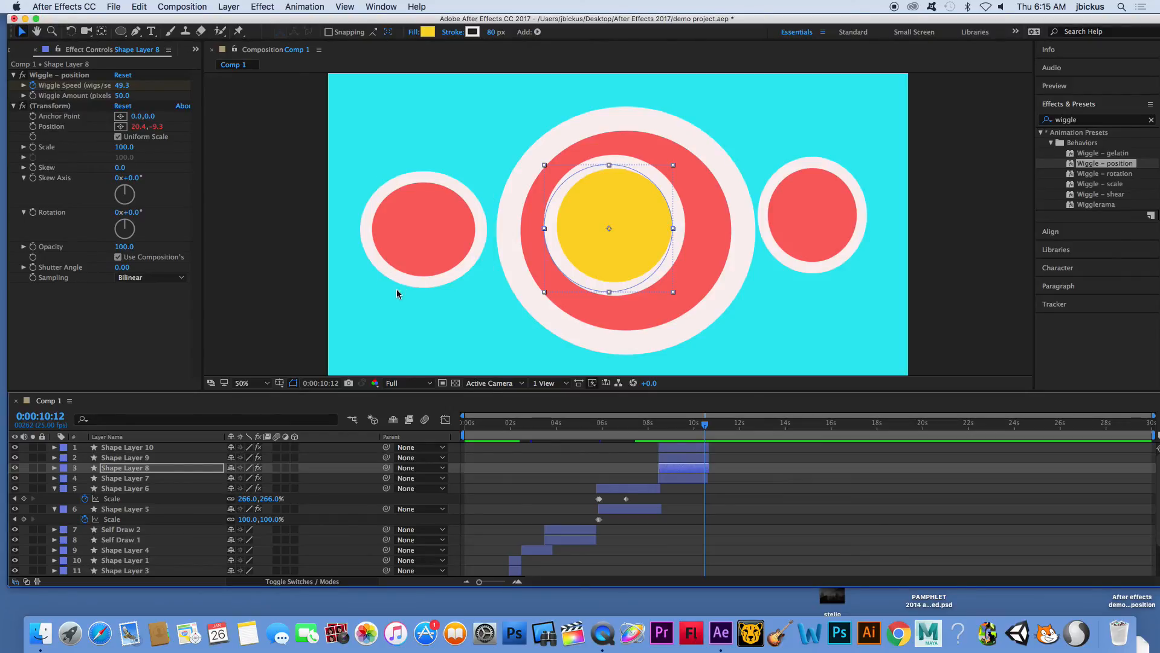
{"action": "left_click", "coordinate": [1092, 122]}
{"action": "key", "text": "BackSpace"}
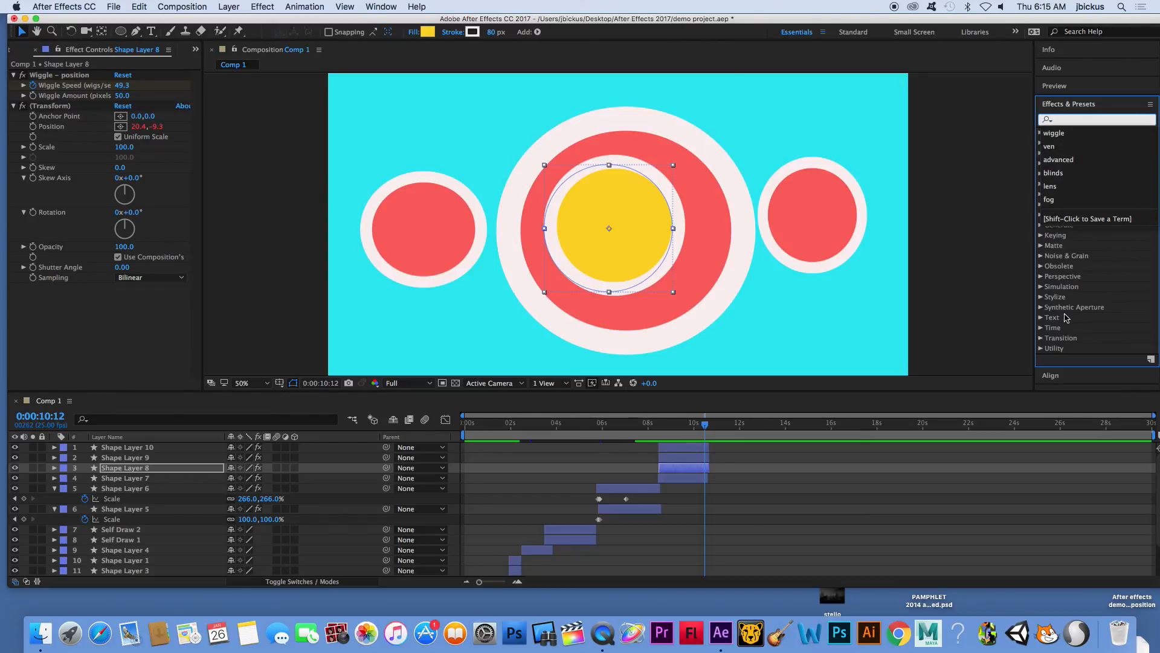
{"action": "left_click", "coordinate": [814, 539]}
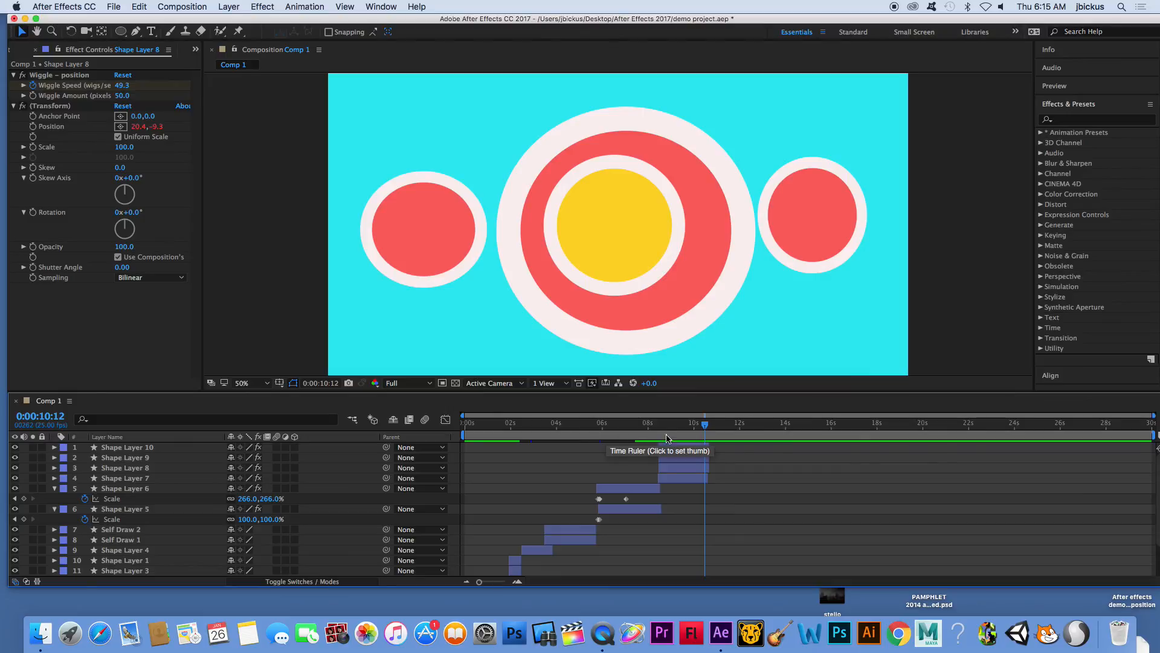